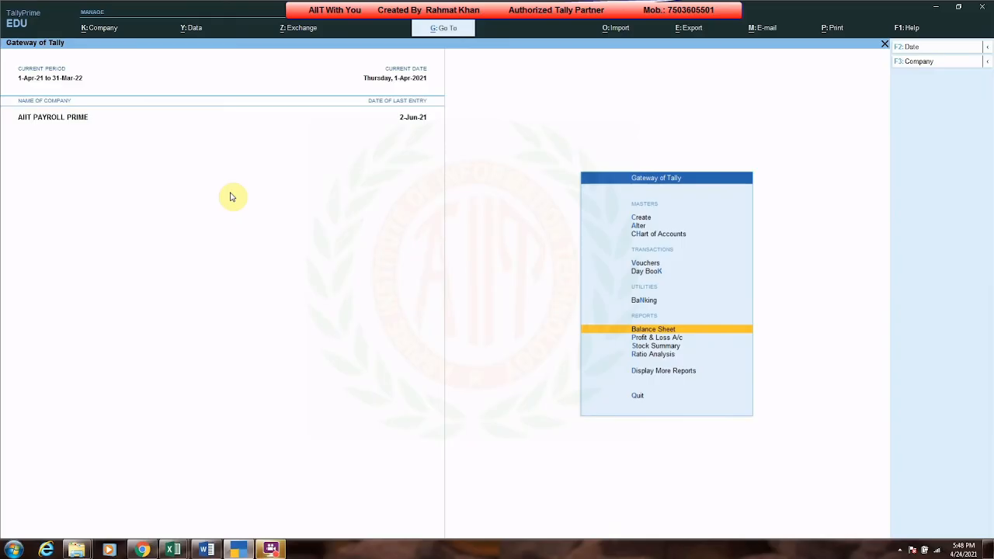
# Step: Review the payroll advance salary task list in the Excel sheet and return to Tally
pyautogui.hotkey('alt', 'Tab')
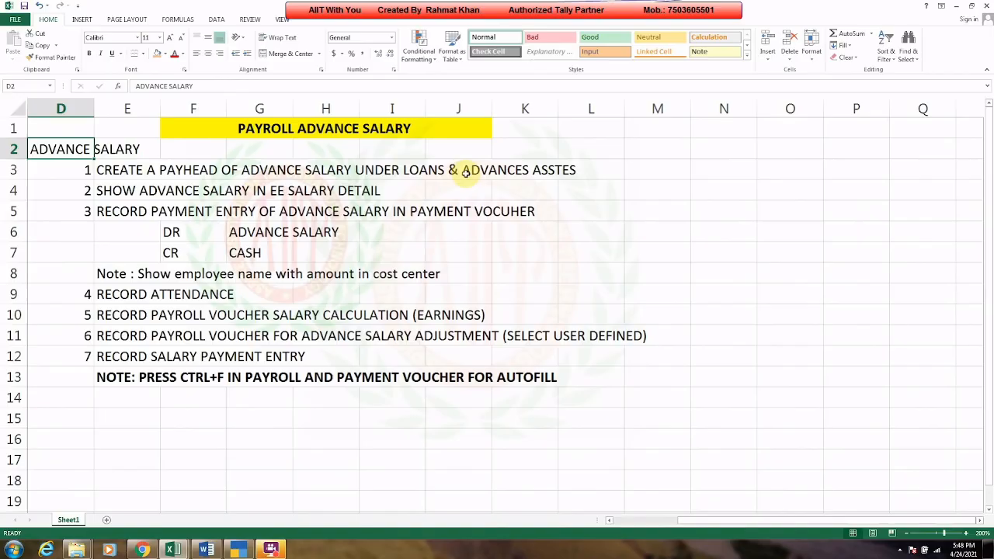
pyautogui.hotkey('alt', 'Tab')
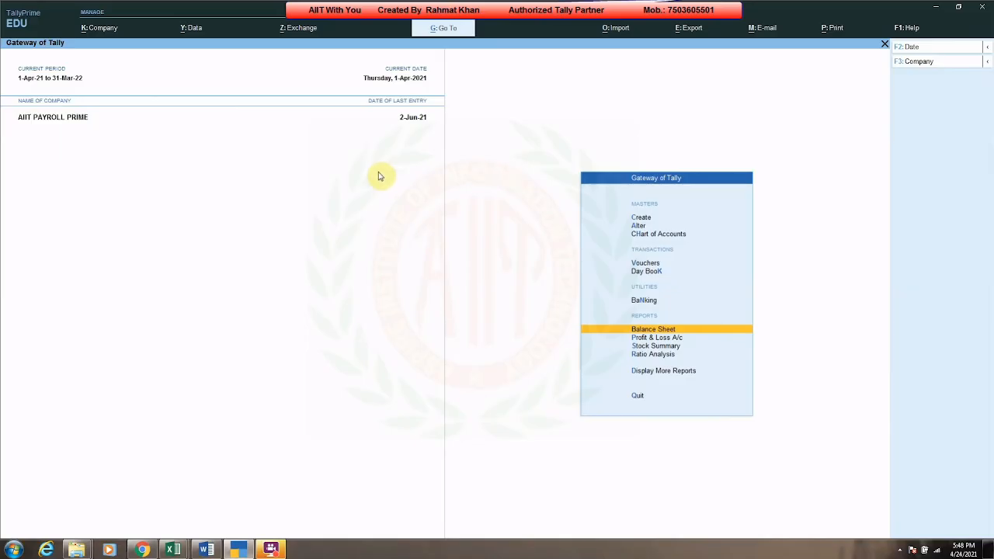
# Step: Start creating a new pay head named ADVANCE SALARY
pyautogui.press('Up')
pyautogui.press('Up')
pyautogui.press('Up')
pyautogui.press('Up')
pyautogui.press('Up')
pyautogui.press('Up')
pyautogui.press('Return')
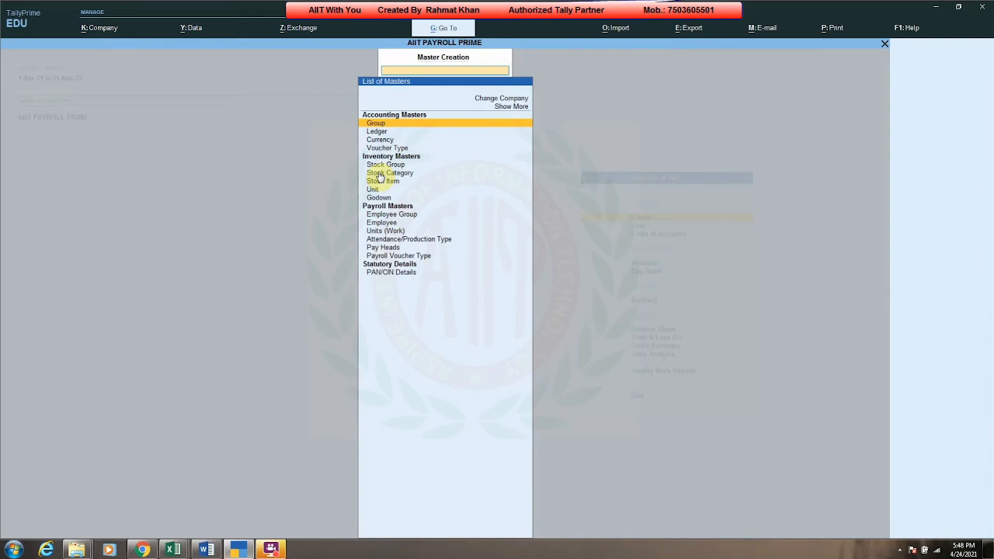
pyautogui.press('Down')
pyautogui.press('Down')
pyautogui.press('Down')
pyautogui.press('Down')
pyautogui.press('Down')
pyautogui.press('Down')
pyautogui.press('Down')
pyautogui.press('Down')
pyautogui.press('Down')
pyautogui.press('Down')
pyautogui.press('Down')
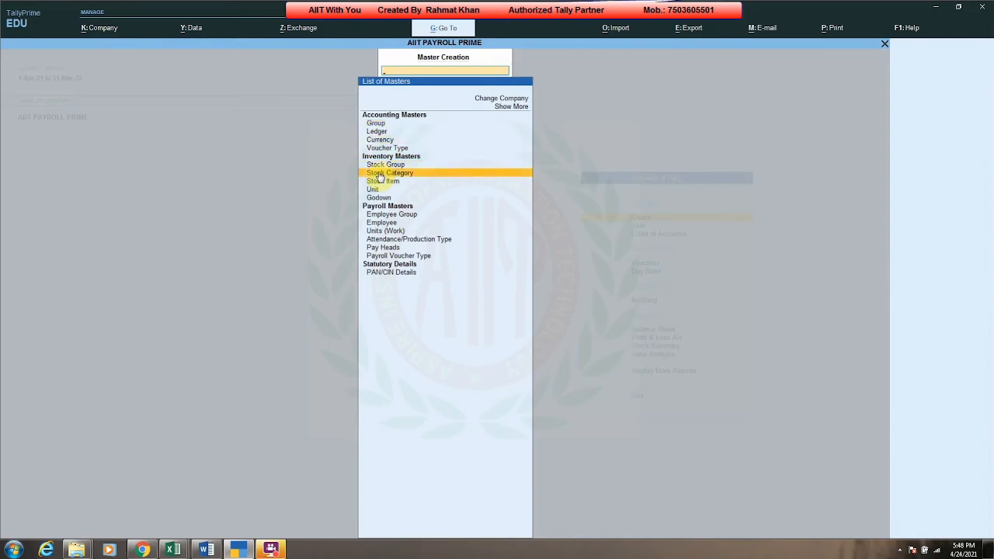
pyautogui.press('Down')
pyautogui.press('Down')
pyautogui.press('Return')
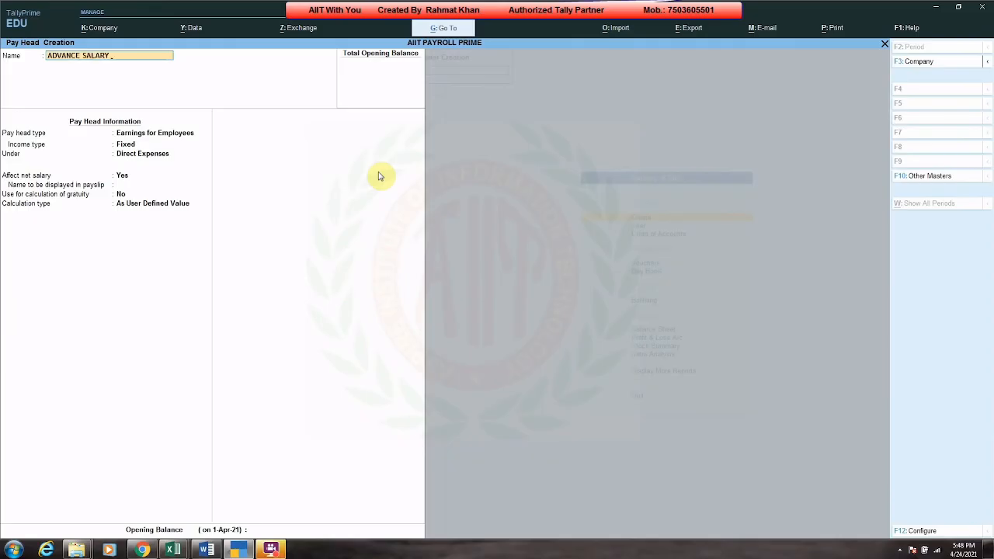
pyautogui.press('Return')
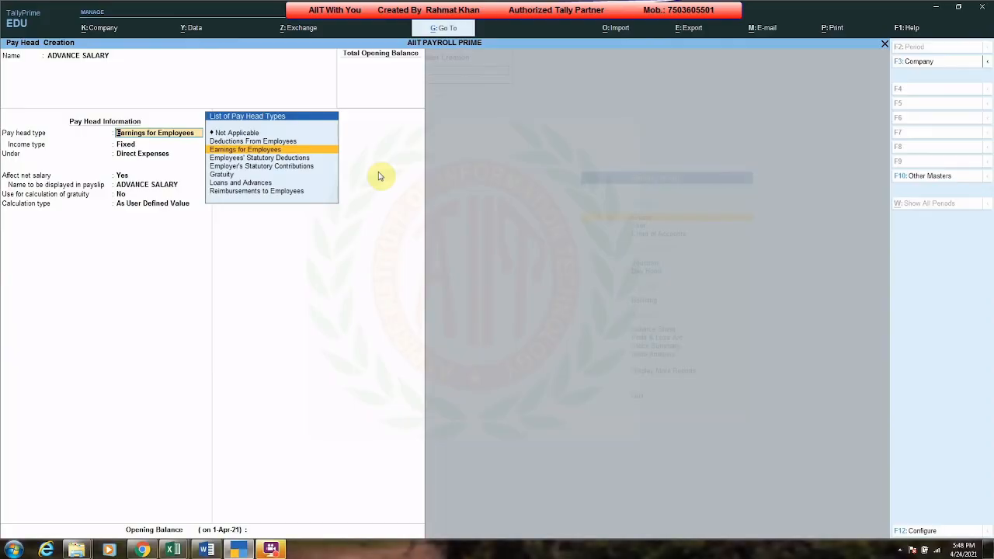
# Step: Set the pay head type to Loans and Advances under Loans & Advances (Asset), affecting net salary
pyautogui.press('Down')
pyautogui.press('Down')
pyautogui.press('Down')
pyautogui.press('Down')
pyautogui.press('Down')
pyautogui.press('Return')
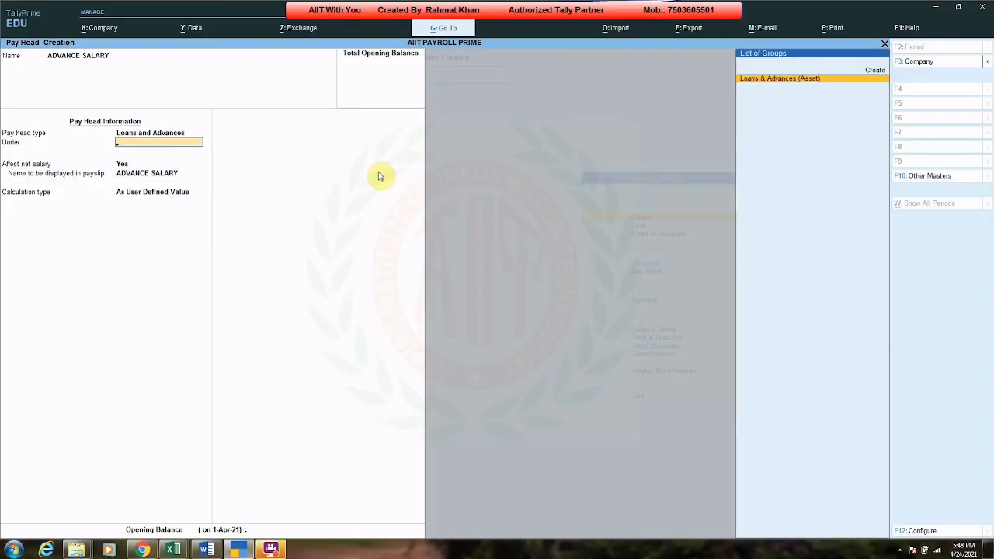
pyautogui.press('Return')
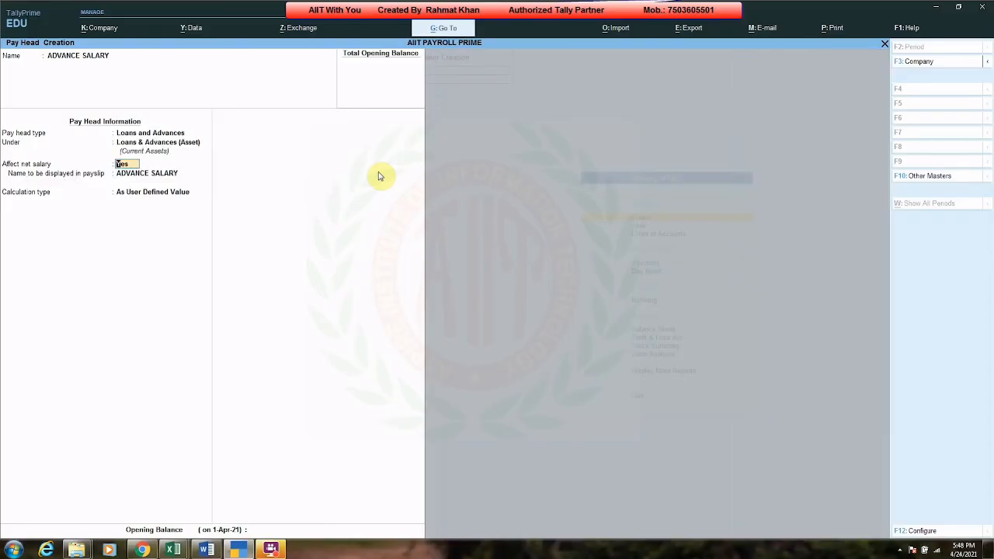
pyautogui.press('Return')
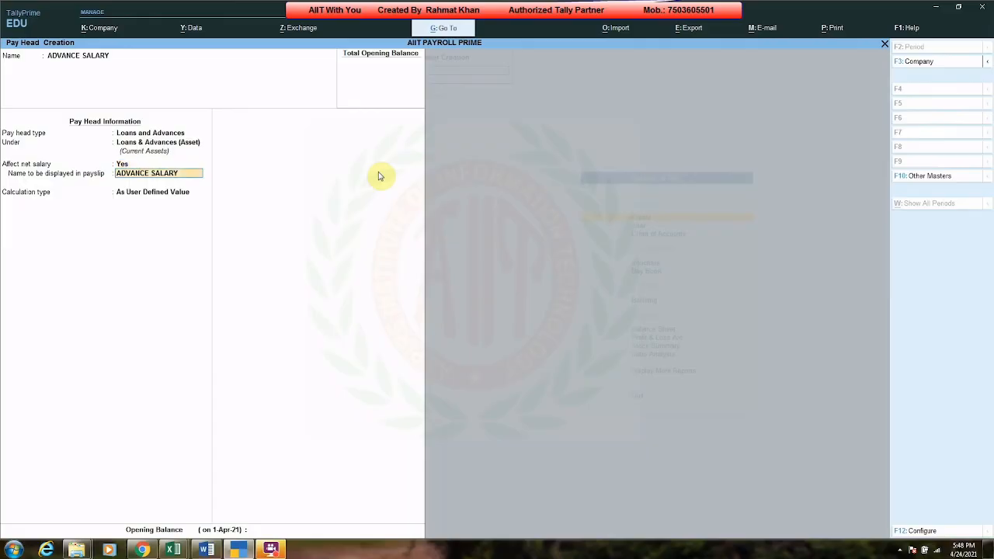
pyautogui.press('Return')
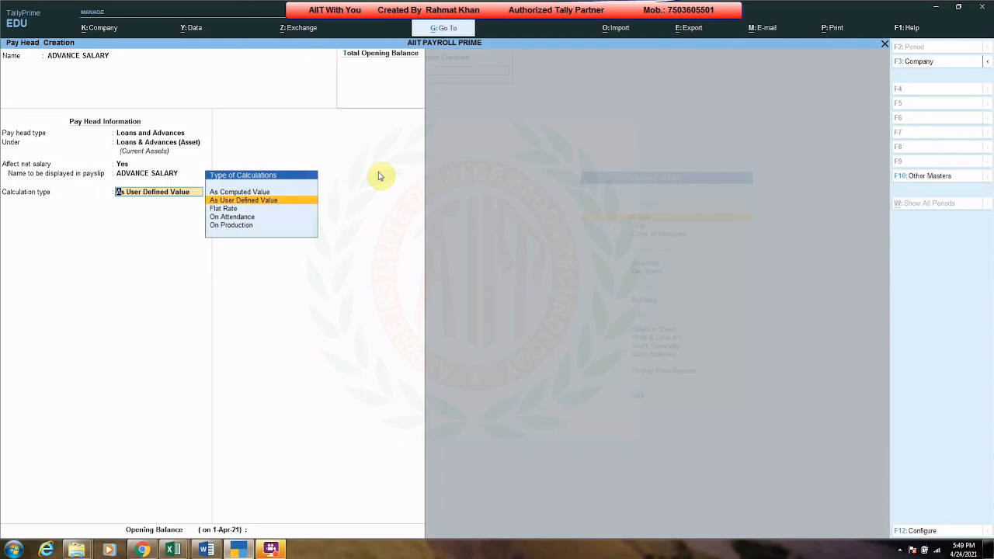
# Step: Keep the calculation type As User Defined Value, save the pay head and leave master creation
pyautogui.press('Return')
pyautogui.press('Return')
pyautogui.press('Return')
pyautogui.press('Escape')
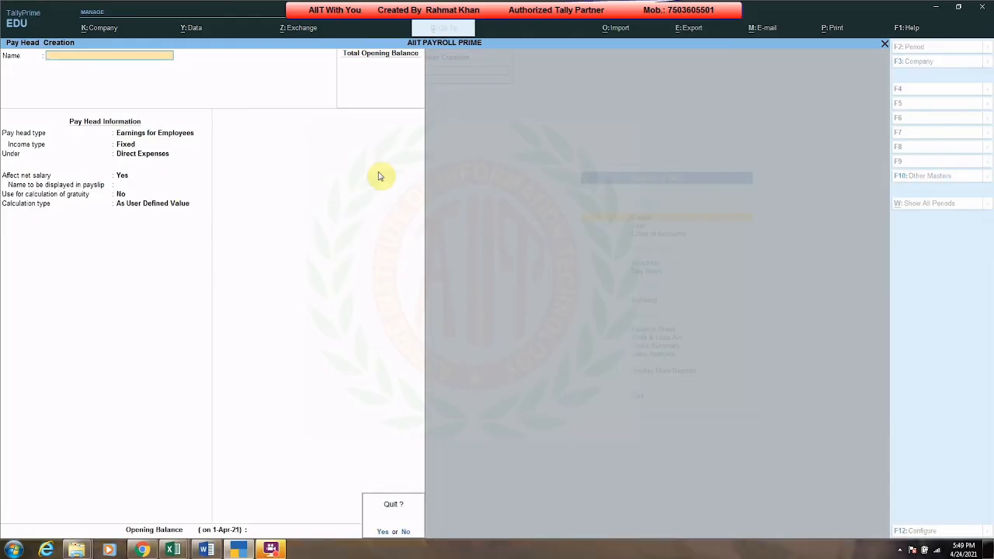
pyautogui.press('Return')
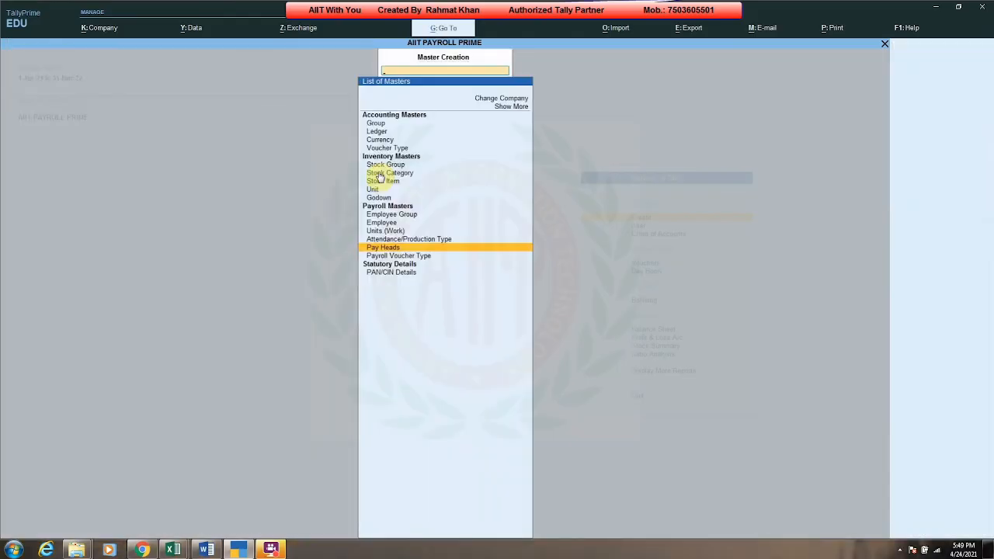
pyautogui.press('Escape')
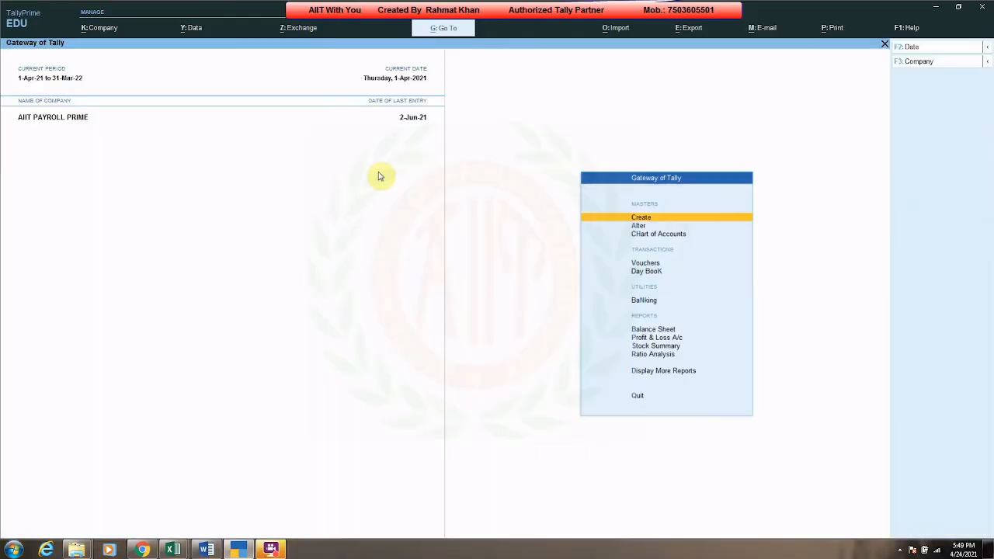
# Step: Open the salary details alteration for the first employee under ACCOUNTANT
pyautogui.press('Down')
pyautogui.press('Return')
pyautogui.press('Down')
pyautogui.press('Down')
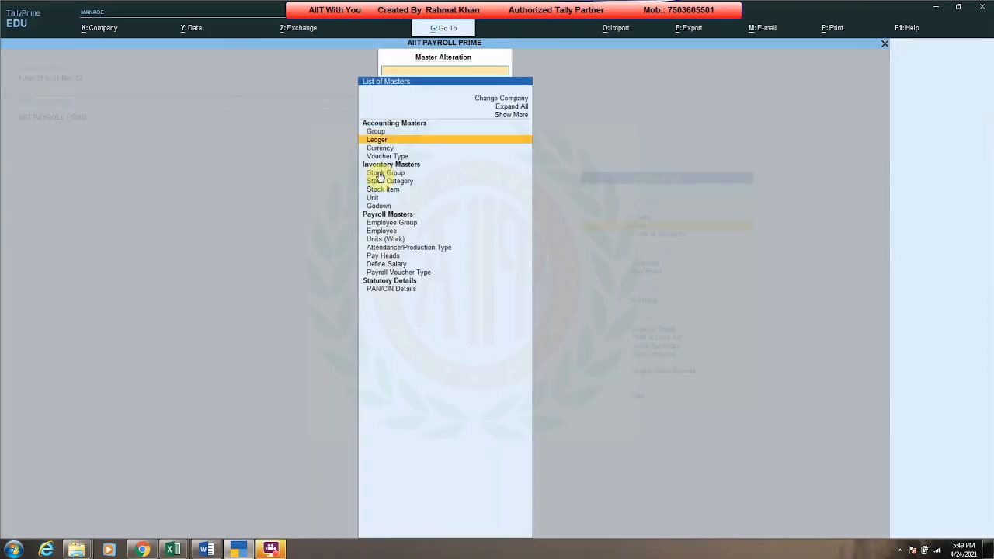
pyautogui.press('Down')
pyautogui.press('Down')
pyautogui.press('Down')
pyautogui.press('Down')
pyautogui.press('Down')
pyautogui.press('Down')
pyautogui.press('Down')
pyautogui.press('Down')
pyautogui.press('Down')
pyautogui.press('Down')
pyautogui.press('Down')
pyautogui.press('Down')
pyautogui.press('Return')
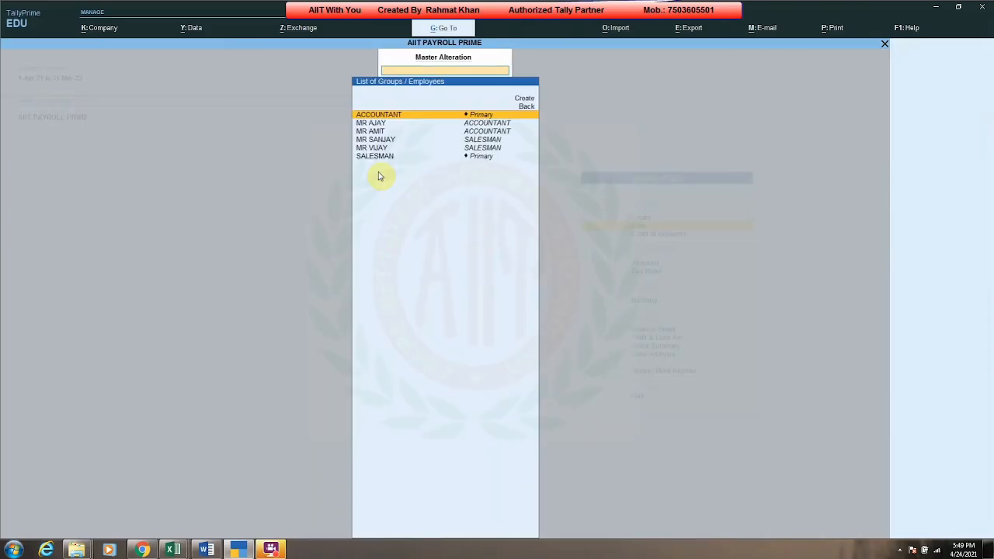
pyautogui.press('Down')
pyautogui.press('Return')
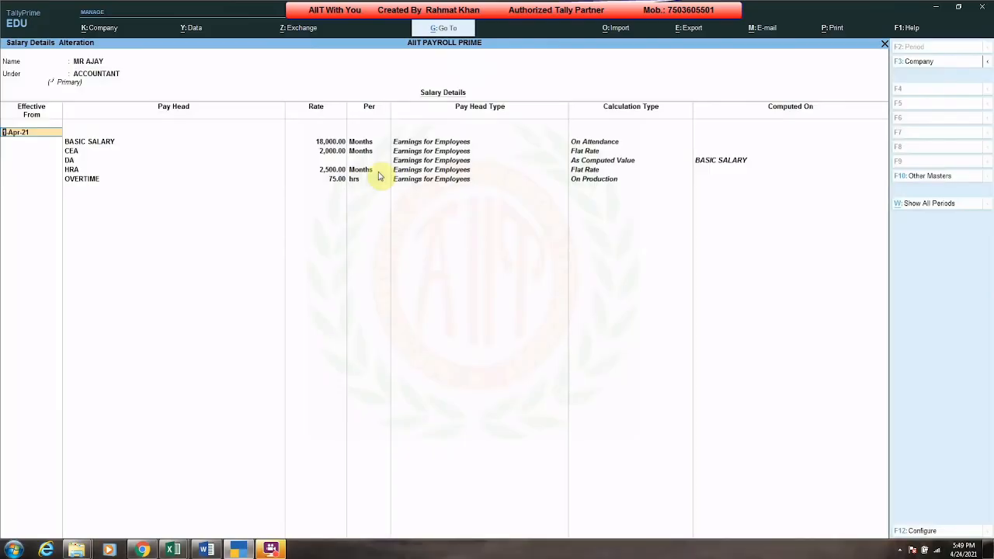
# Step: Add the ADVANCE SALARY pay head as a new row in the employee's salary details and save
pyautogui.press('Return')
pyautogui.press('Down')
pyautogui.press('Return')
pyautogui.press('Return')
pyautogui.press('Return')
pyautogui.press('Return')
pyautogui.press('Return')
pyautogui.press('Return')
pyautogui.press('Return')
pyautogui.press('Return')
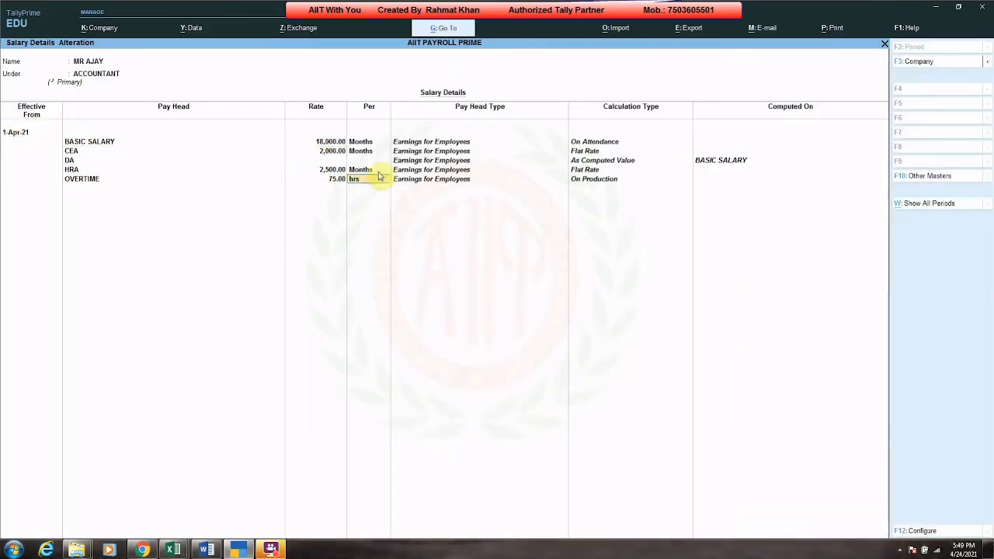
pyautogui.press('Down')
pyautogui.press('Return')
pyautogui.press('Return')
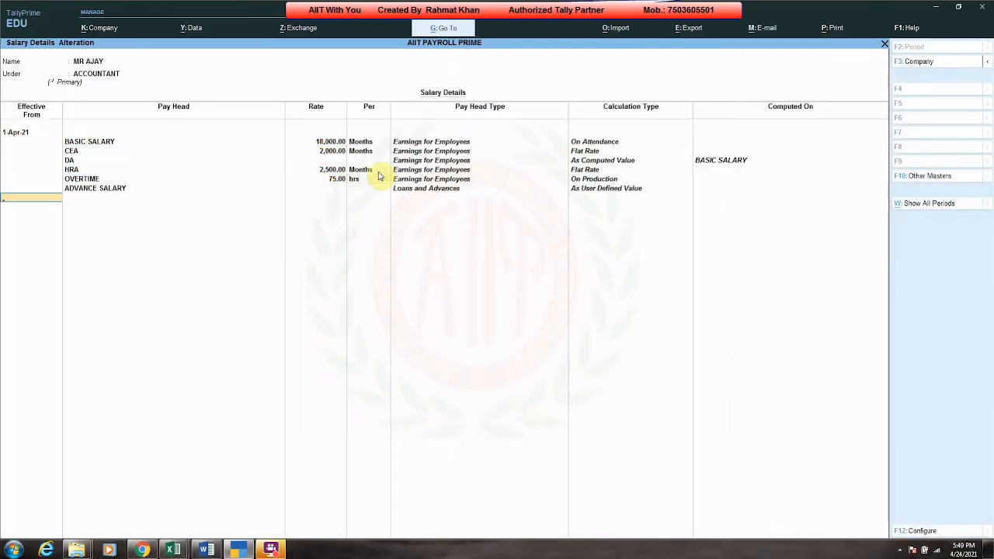
pyautogui.press('Return')
# Step: Add the ADVANCE SALARY pay head to each remaining employee's salary details, save, and return to the main menu
pyautogui.press('Return')
pyautogui.press('Return')
pyautogui.press('Return')
pyautogui.press('Return')
pyautogui.press('Return')
pyautogui.press('Return')
pyautogui.press('Return')
pyautogui.press('Return')
pyautogui.press('Return')
pyautogui.press('Return')
pyautogui.press('Return')
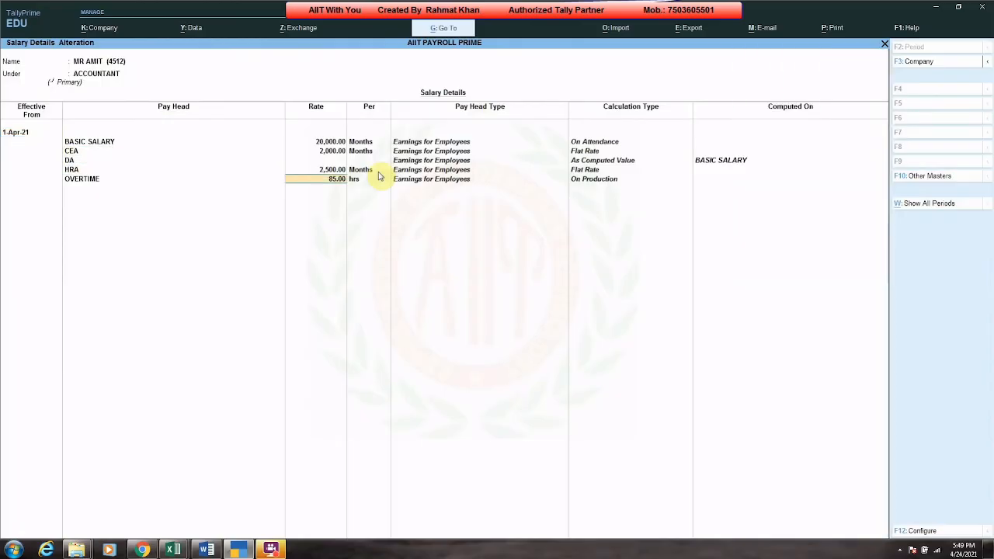
pyautogui.press('Return')
pyautogui.press('Down')
pyautogui.press('Return')
pyautogui.press('Return')
pyautogui.press('Return')
pyautogui.press('Return')
pyautogui.press('Return')
pyautogui.press('Return')
pyautogui.press('Return')
pyautogui.press('Return')
pyautogui.press('Return')
pyautogui.press('Return')
pyautogui.press('Return')
pyautogui.press('Return')
pyautogui.press('Return')
pyautogui.press('Return')
pyautogui.press('Return')
pyautogui.press('Down')
pyautogui.press('Return')
pyautogui.press('Return')
pyautogui.press('Return')
pyautogui.press('Down')
pyautogui.press('Return')
pyautogui.press('Return')
pyautogui.press('Return')
pyautogui.press('Return')
pyautogui.press('Return')
pyautogui.press('Return')
pyautogui.press('Return')
pyautogui.press('Return')
pyautogui.press('Return')
pyautogui.press('Return')
pyautogui.press('Return')
pyautogui.press('Return')
pyautogui.press('Return')
pyautogui.press('Down')
pyautogui.press('Return')
pyautogui.press('Return')
pyautogui.press('Return')
pyautogui.press('Escape')
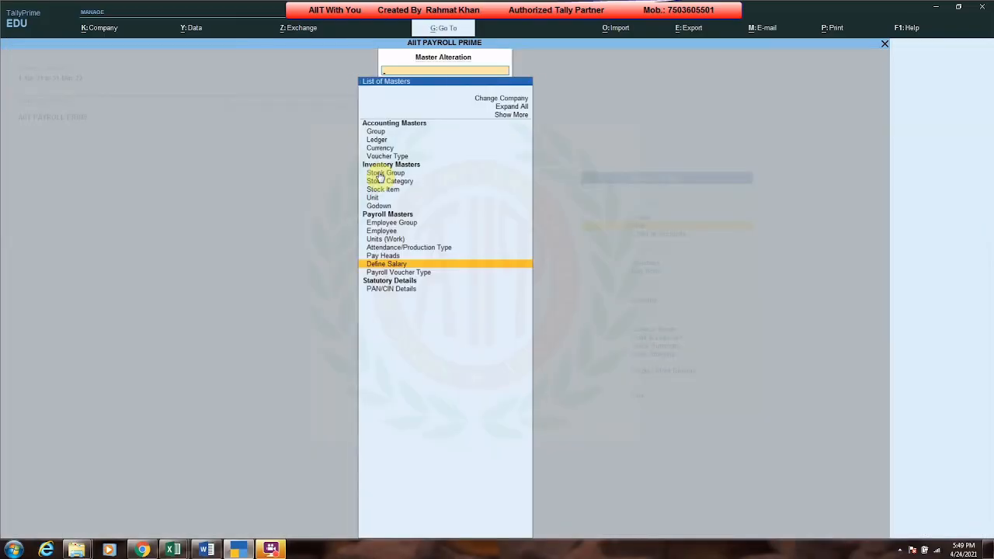
pyautogui.press('Escape')
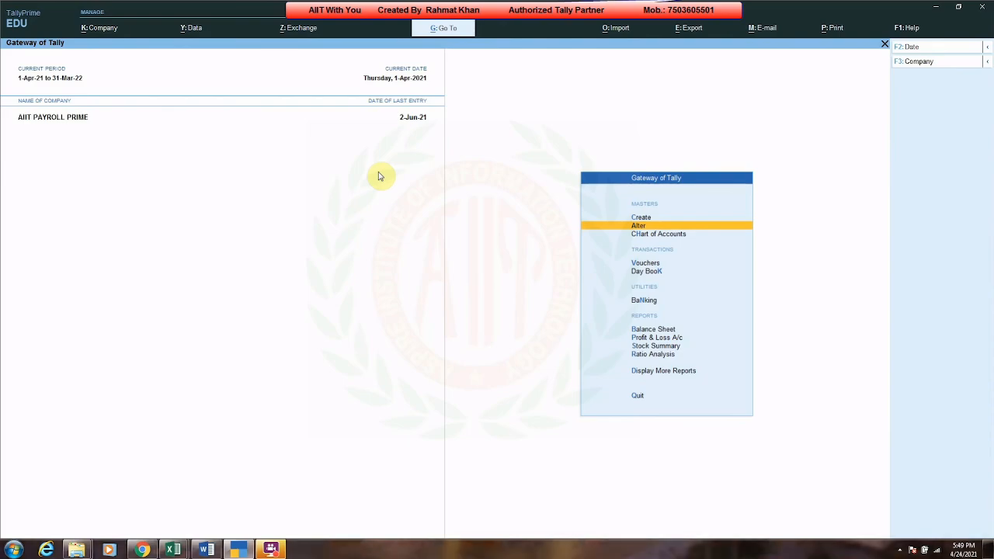
# Step: Review the next tasks in the advance salary list in Excel and switch back to Tally
pyautogui.hotkey('alt', 'Tab')
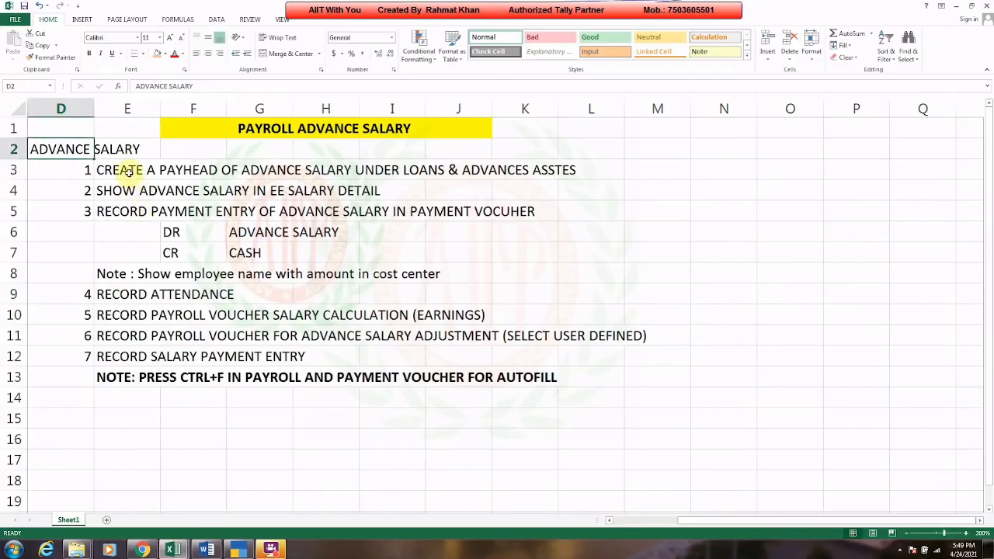
pyautogui.click(129, 171)
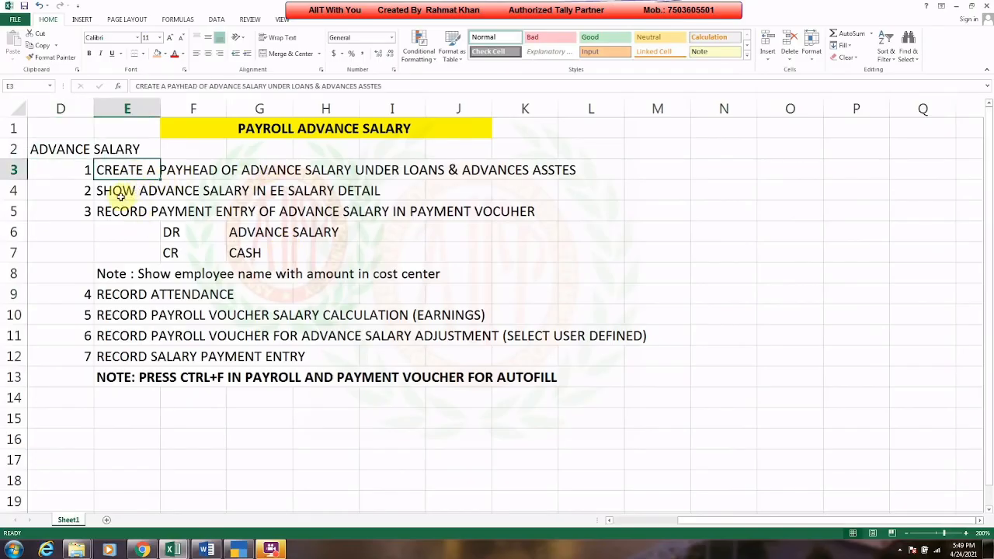
pyautogui.click(124, 192)
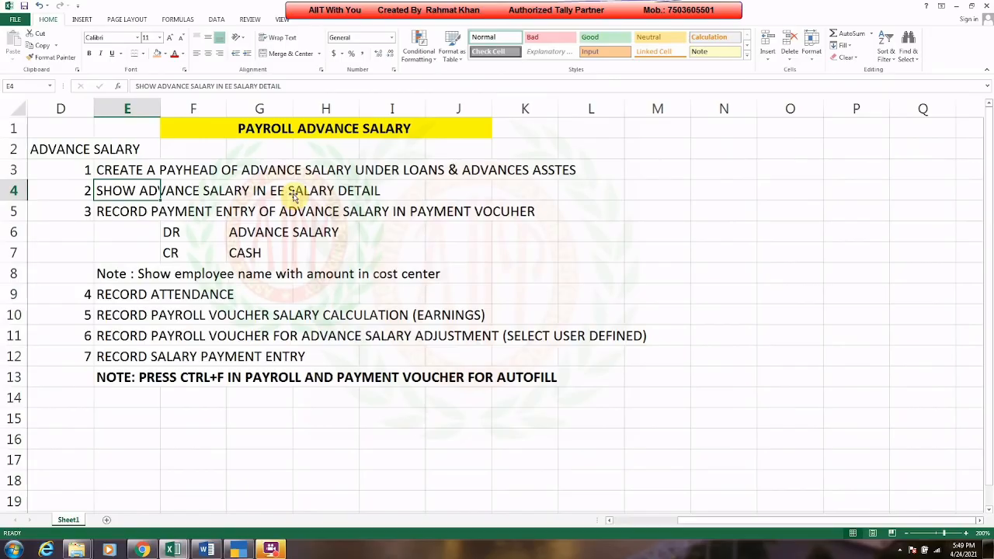
pyautogui.click(129, 211)
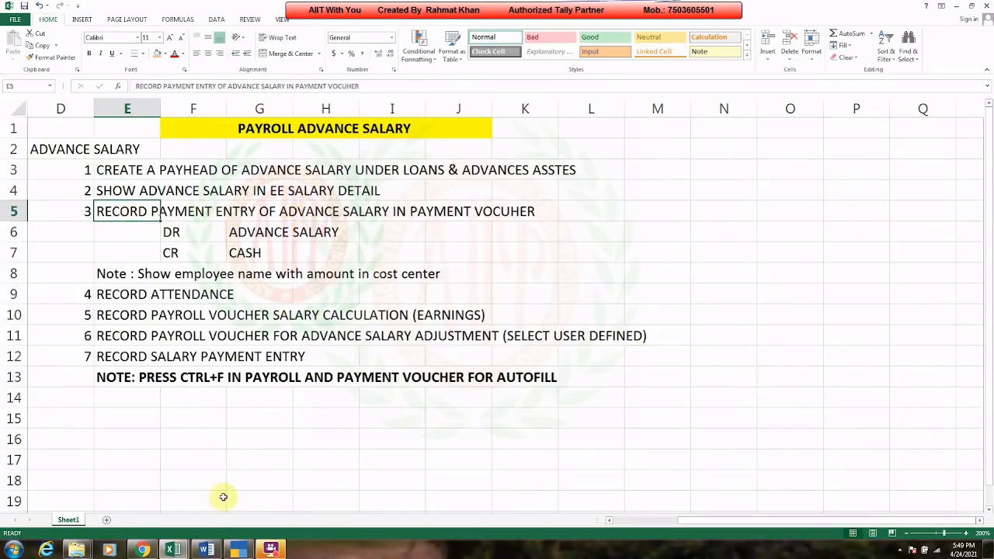
pyautogui.click(239, 549)
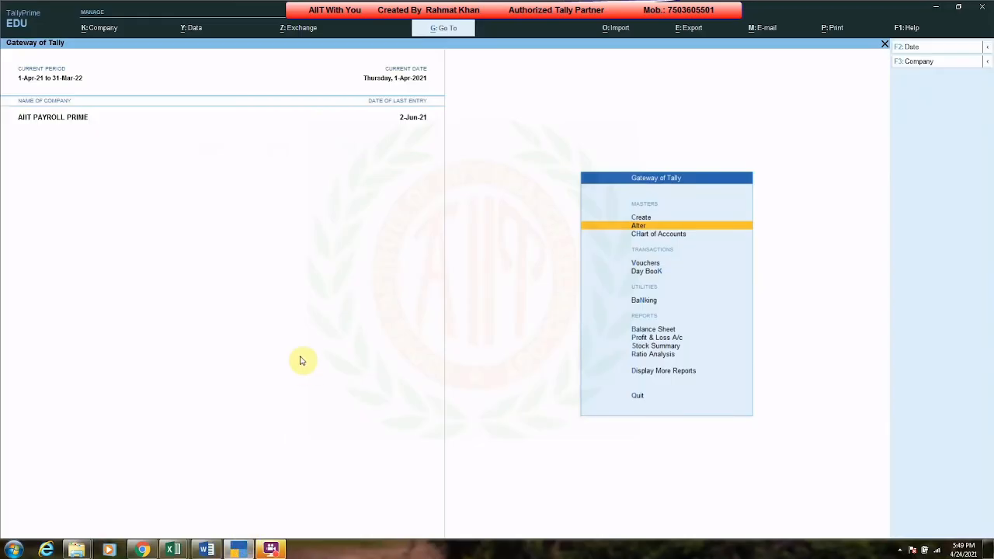
# Step: Open the Balance Sheet in detailed view and examine the Current Assets and Profit & Loss entries
pyautogui.press('Down')
pyautogui.press('Down')
pyautogui.press('Down')
pyautogui.press('Down')
pyautogui.press('Down')
pyautogui.press('Return')
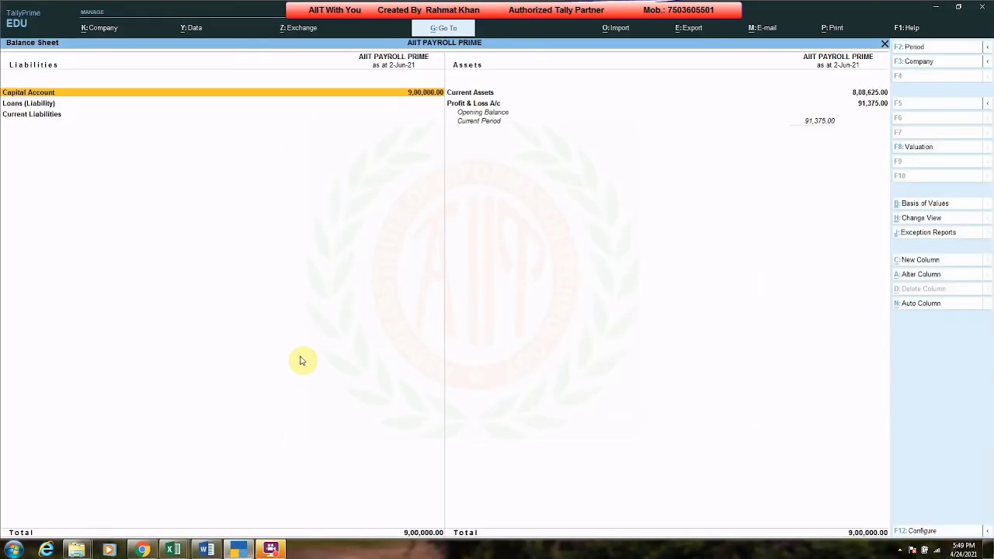
pyautogui.hotkey('alt', 'F5')
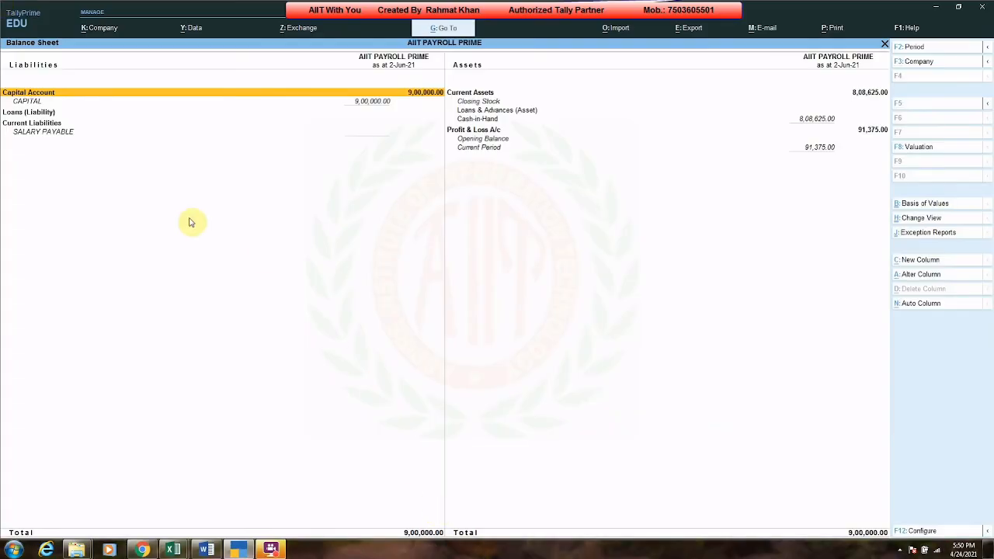
pyautogui.press('Down')
pyautogui.press('Right')
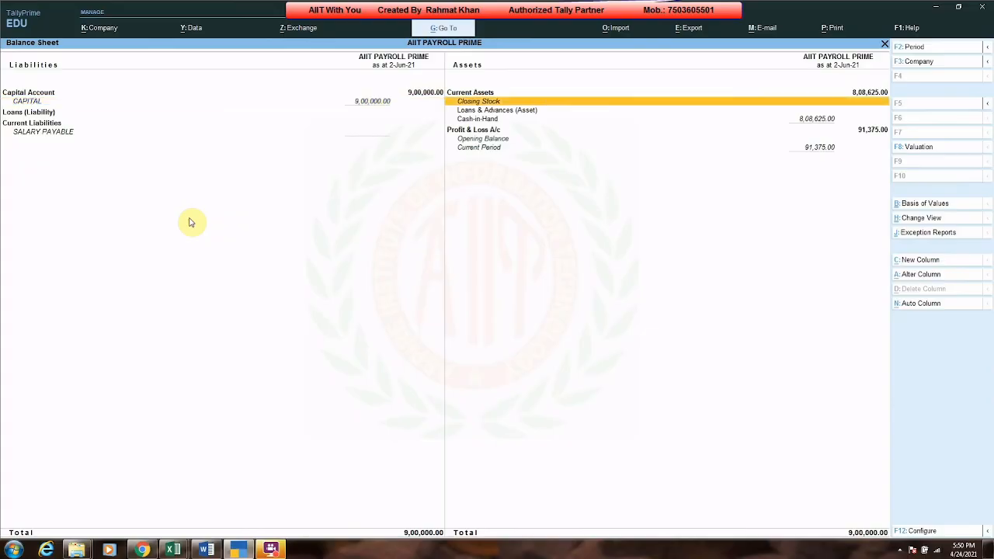
pyautogui.press('Down')
pyautogui.press('Down')
pyautogui.press('Down')
pyautogui.press('Up')
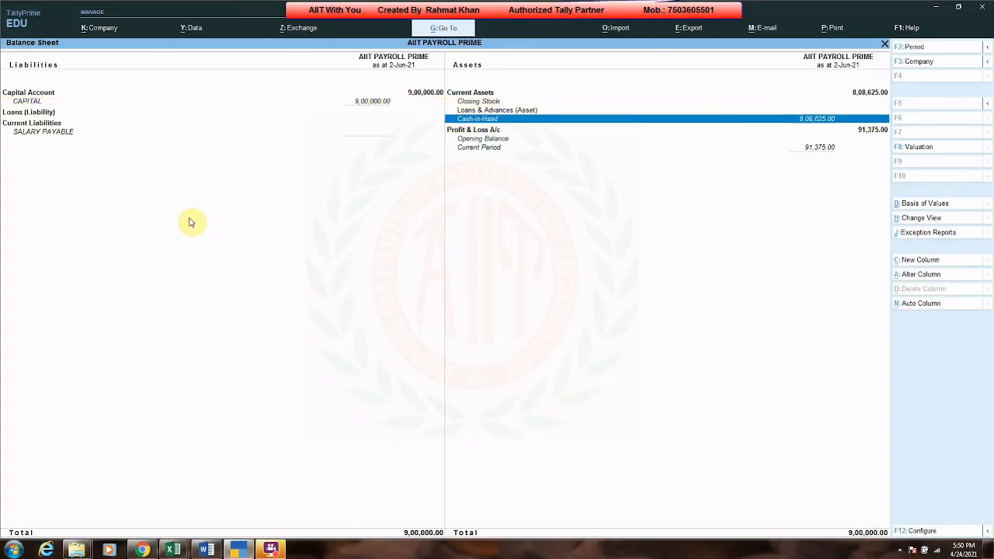
pyautogui.press('Up')
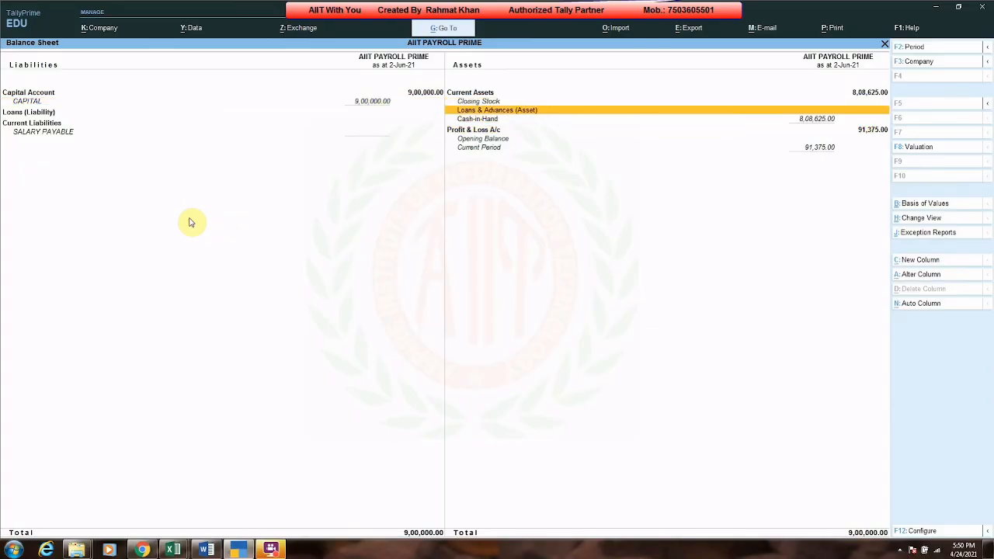
pyautogui.press('Down')
pyautogui.press('Down')
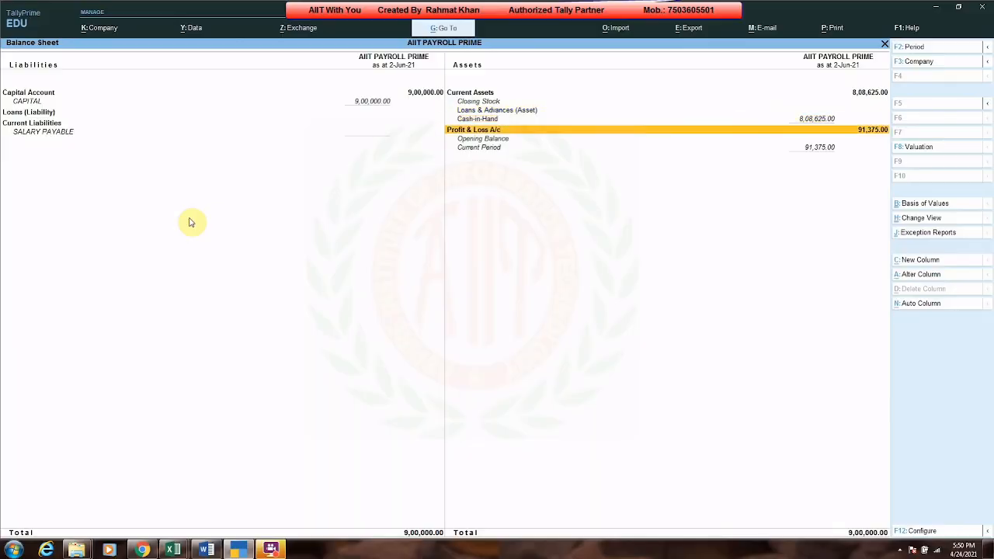
pyautogui.press('space')
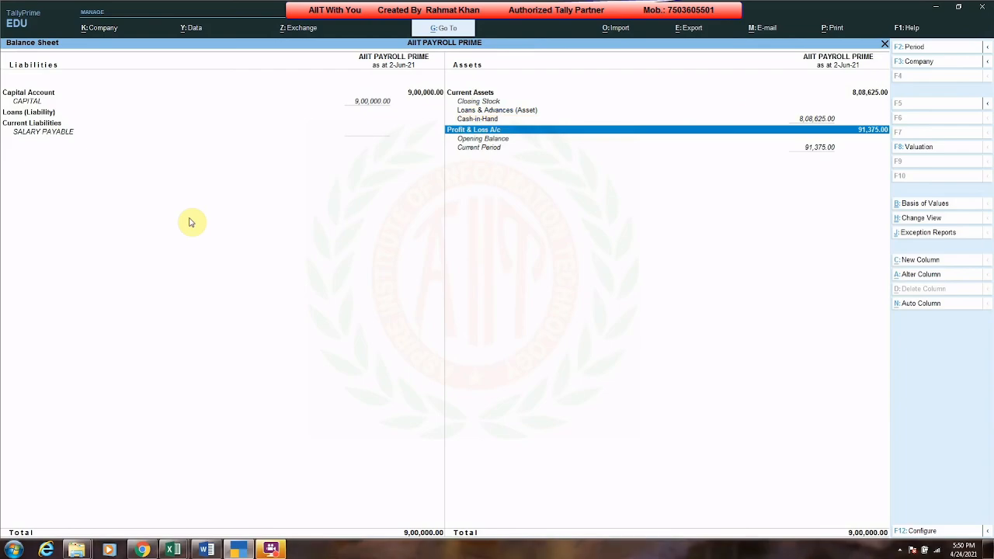
pyautogui.press('space')
pyautogui.press('Escape')
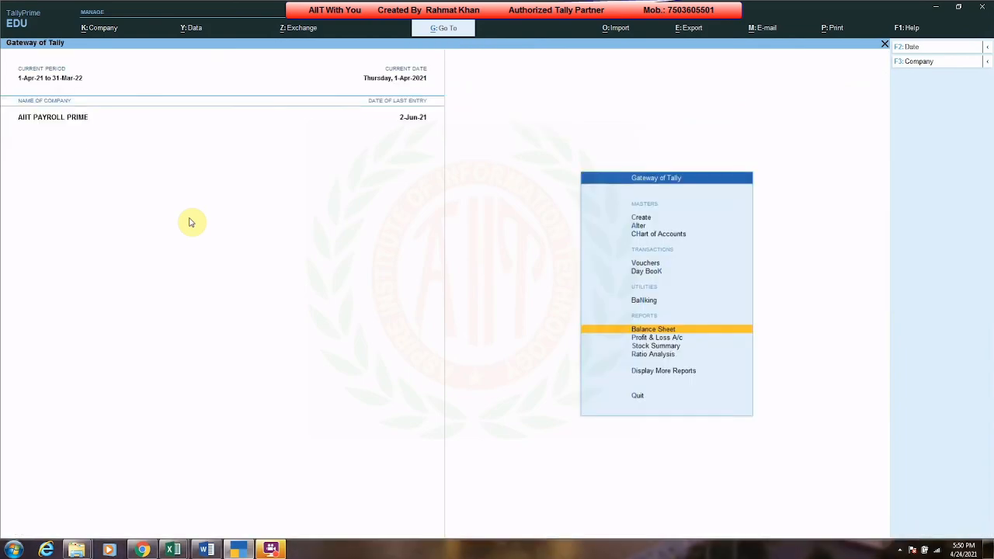
# Step: Start a payment voucher dated 2-7 and debit ADVANCE SALARY for 15,000
pyautogui.press('v')
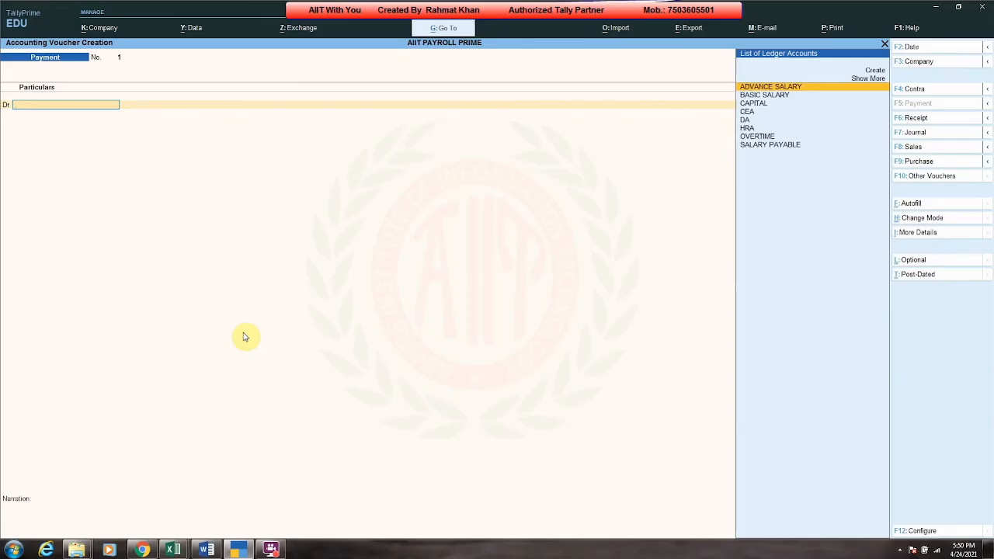
pyautogui.press('F2')
pyautogui.write('2')
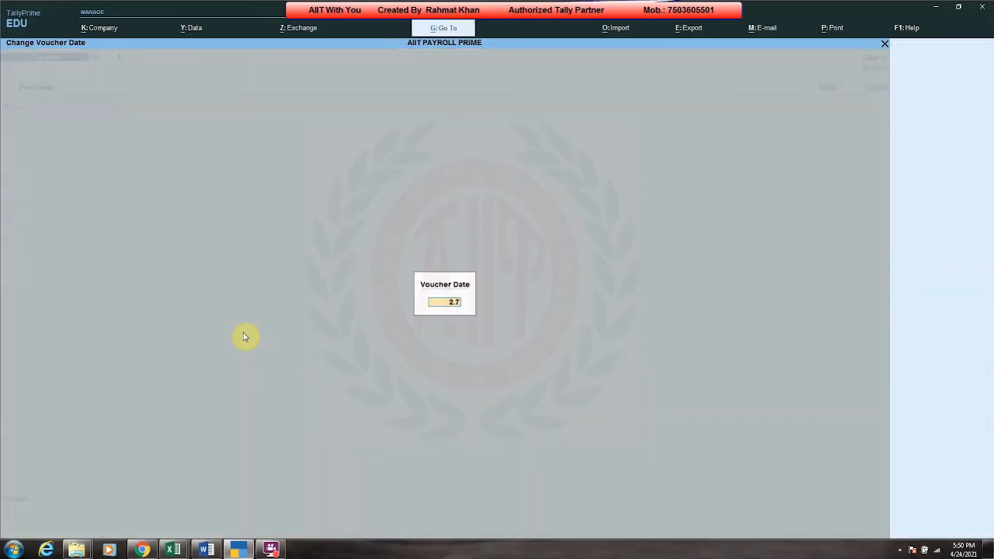
pyautogui.write('.7')
pyautogui.press('Return')
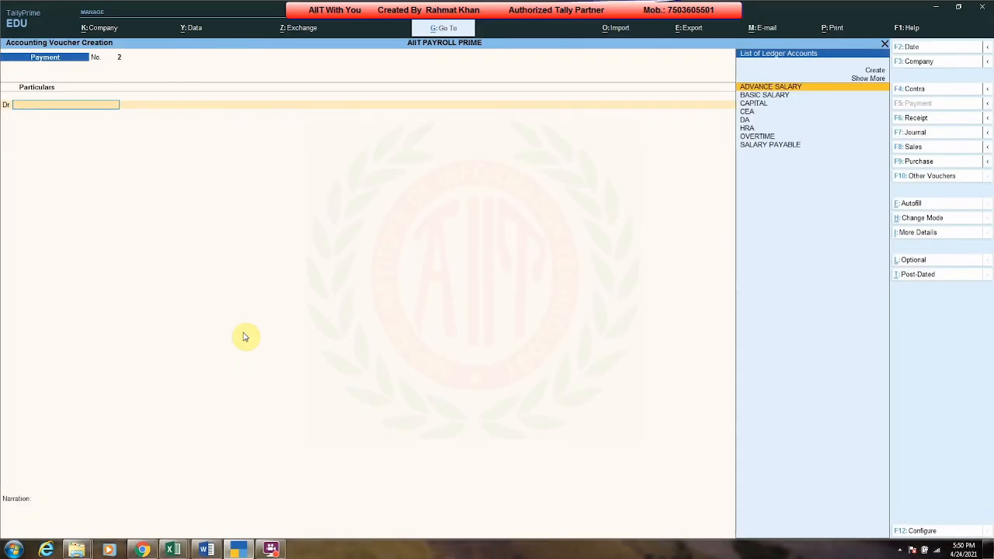
pyautogui.press('Return')
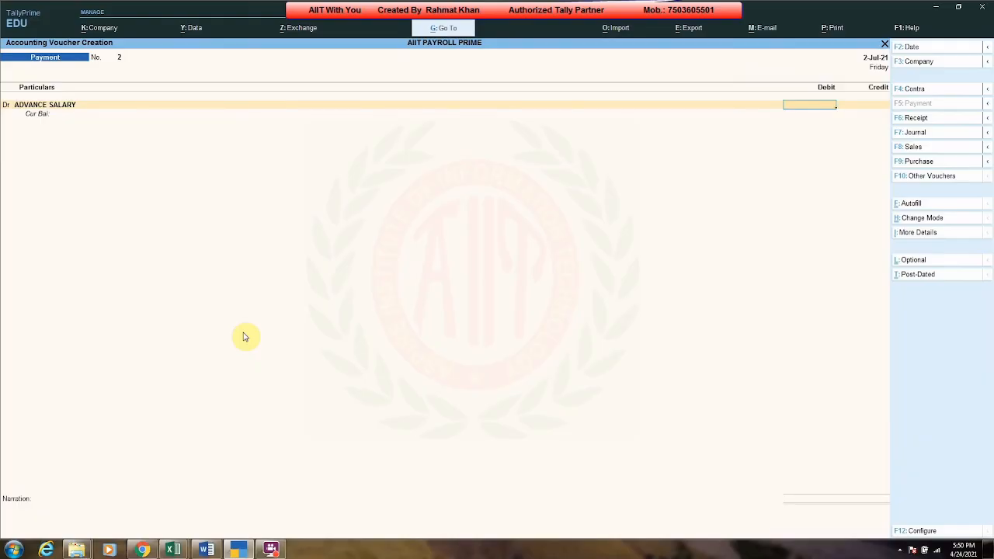
pyautogui.write('15000')
pyautogui.press('Return')
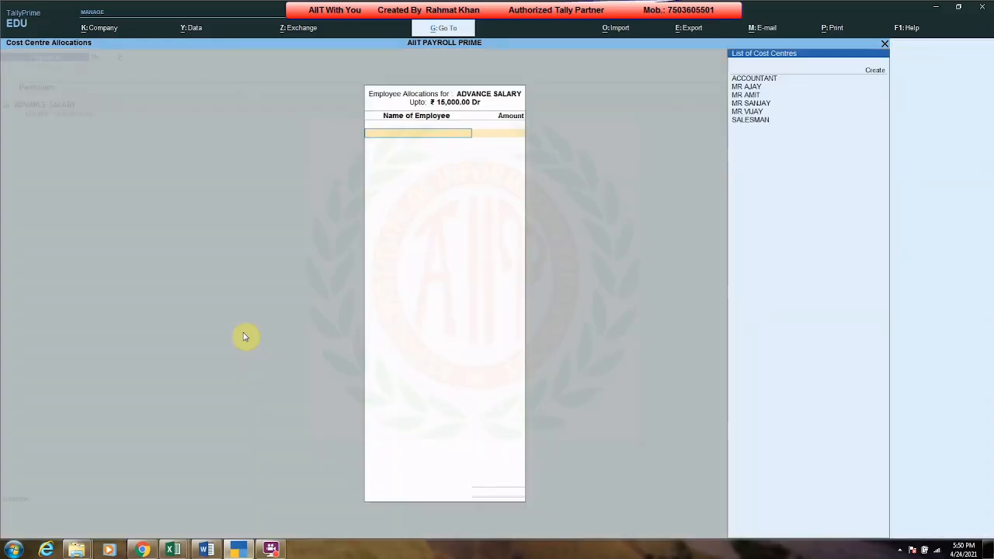
# Step: Allocate the advance among employees: MR AJAY 4,000, MR AMIT 5,000 and MR VIJAY 6,000
pyautogui.press('Down')
pyautogui.press('Down')
pyautogui.press('Return')
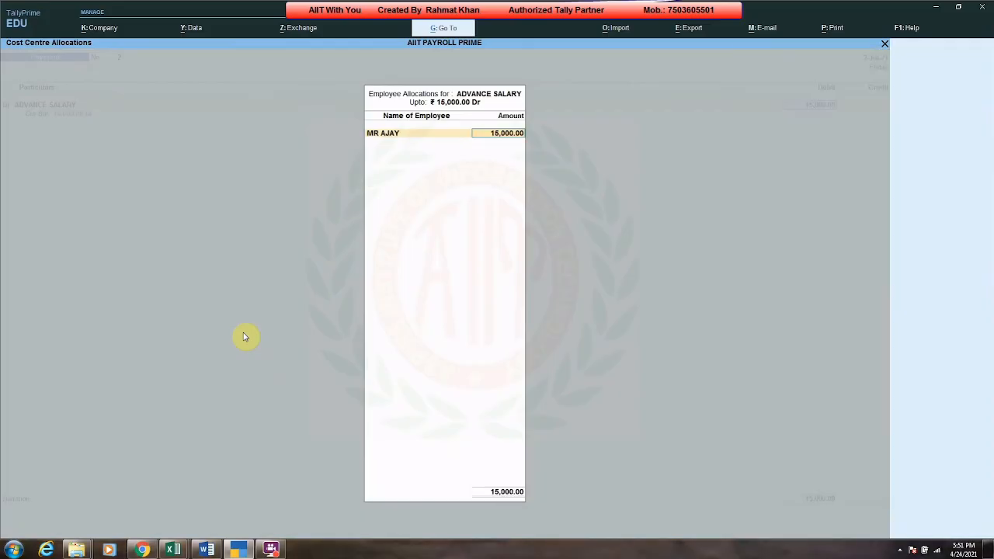
pyautogui.write('4,00')
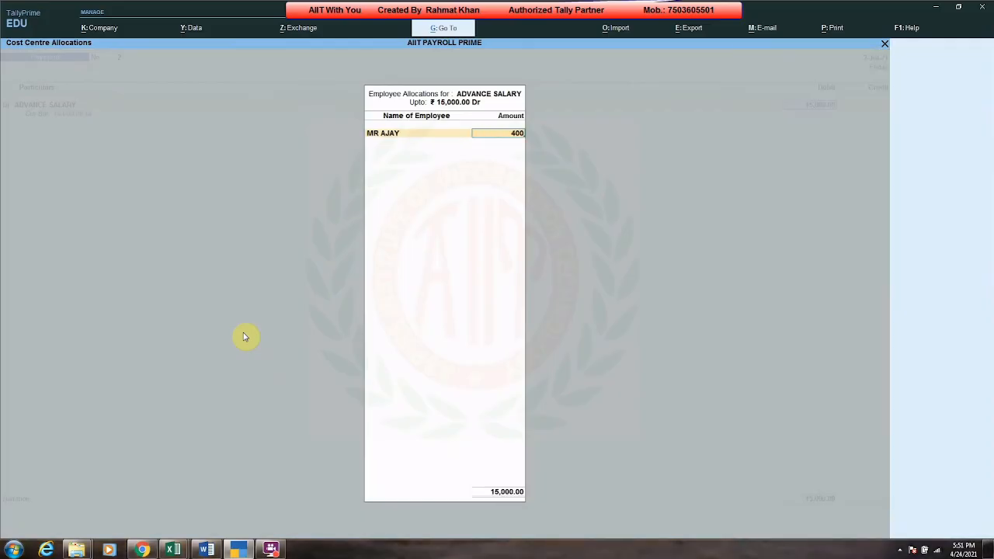
pyautogui.write('0')
pyautogui.press('Return')
pyautogui.press('Up')
pyautogui.press('Up')
pyautogui.press('Up')
pyautogui.press('Return')
pyautogui.write('5000')
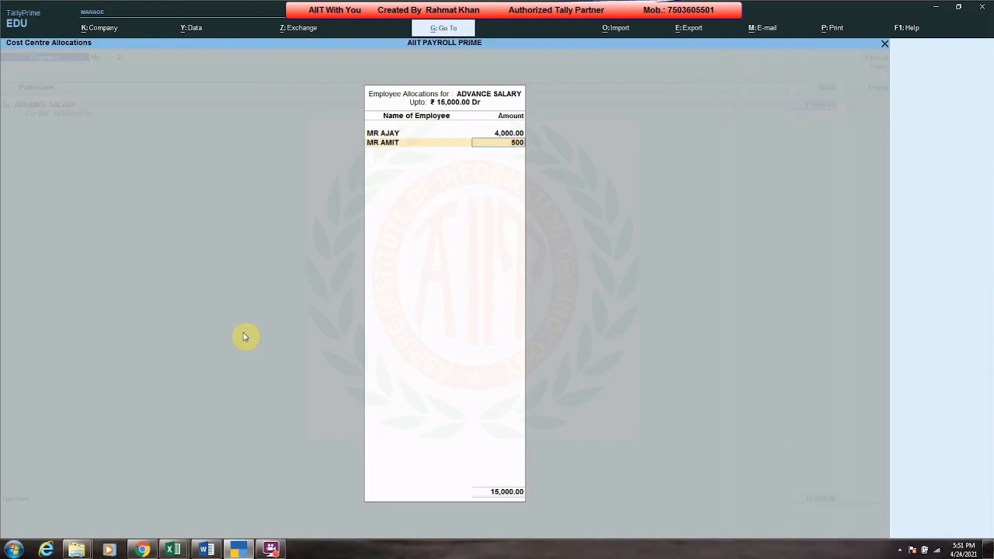
pyautogui.press('Return')
pyautogui.press('Up')
pyautogui.press('Return')
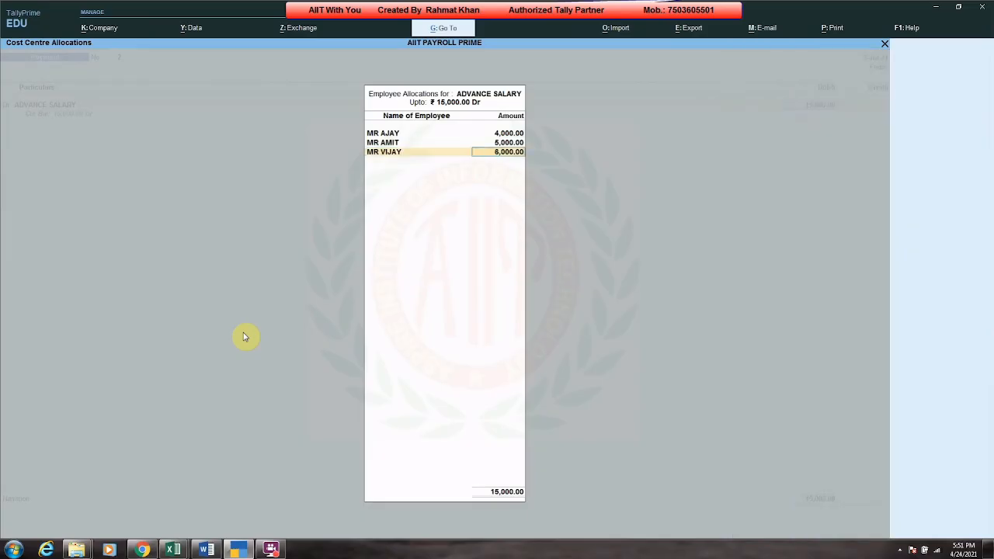
pyautogui.press('Return')
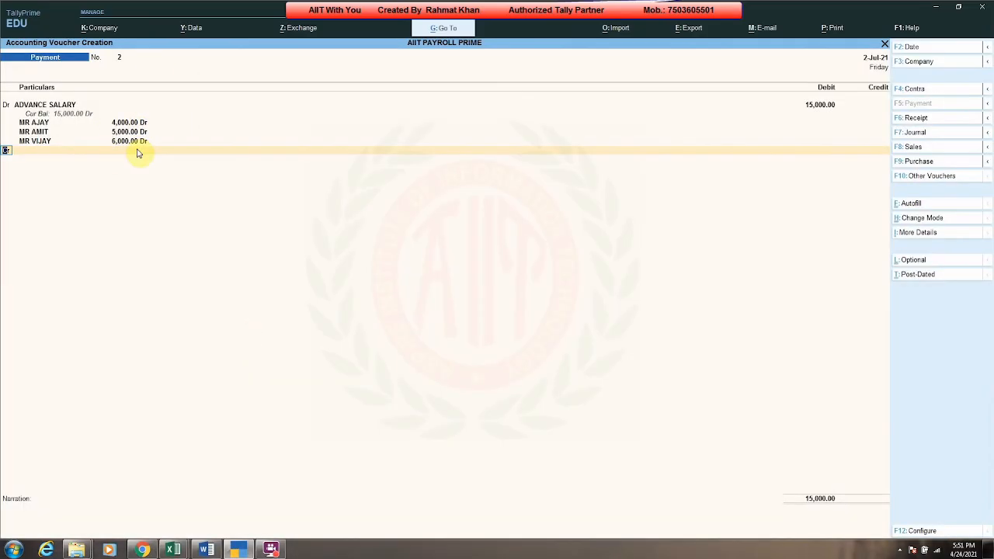
# Step: Credit Cash for the 15,000 advance and save the payment voucher
pyautogui.press('Return')
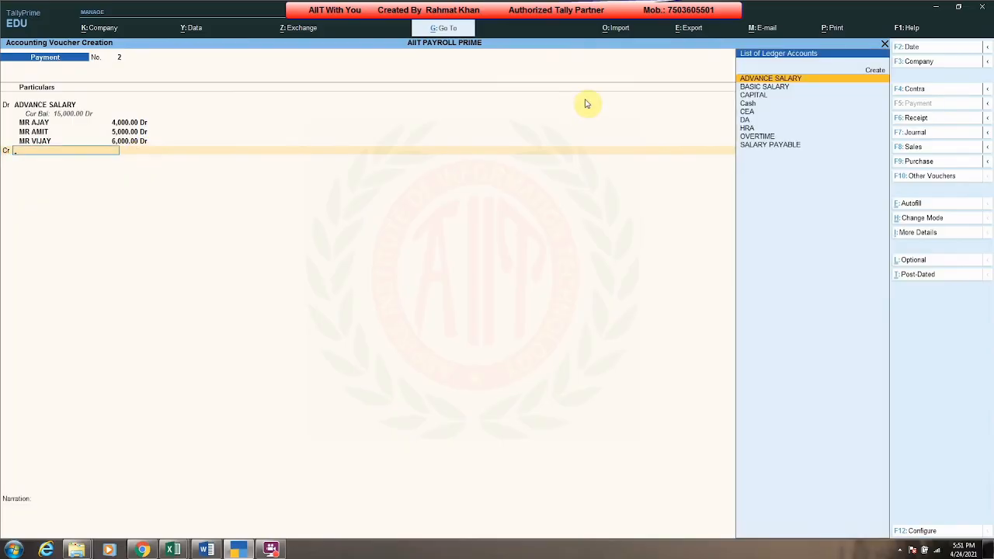
pyautogui.press('Down')
pyautogui.press('Down')
pyautogui.press('Down')
pyautogui.press('Return')
pyautogui.press('Return')
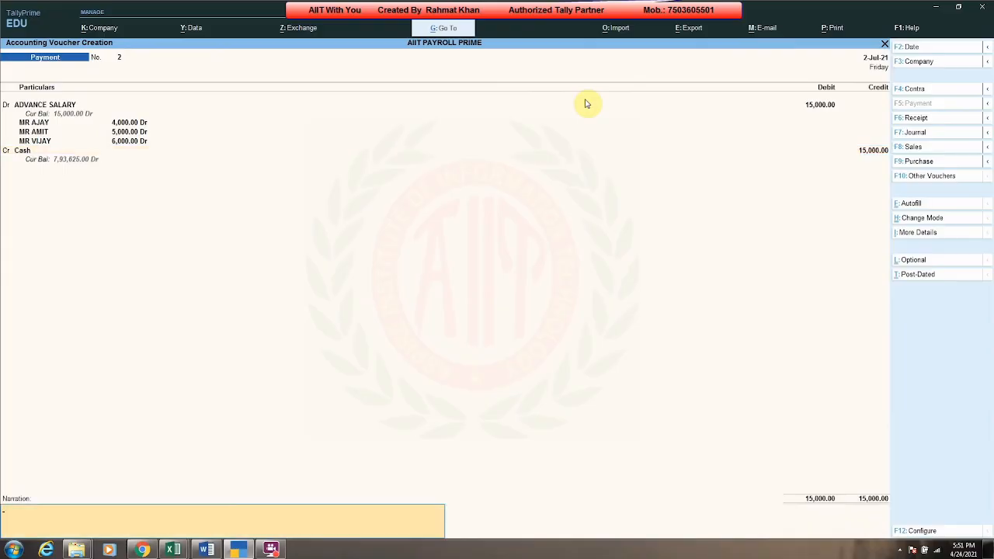
pyautogui.press('Return')
pyautogui.press('Return')
pyautogui.press('Escape')
pyautogui.press('Return')
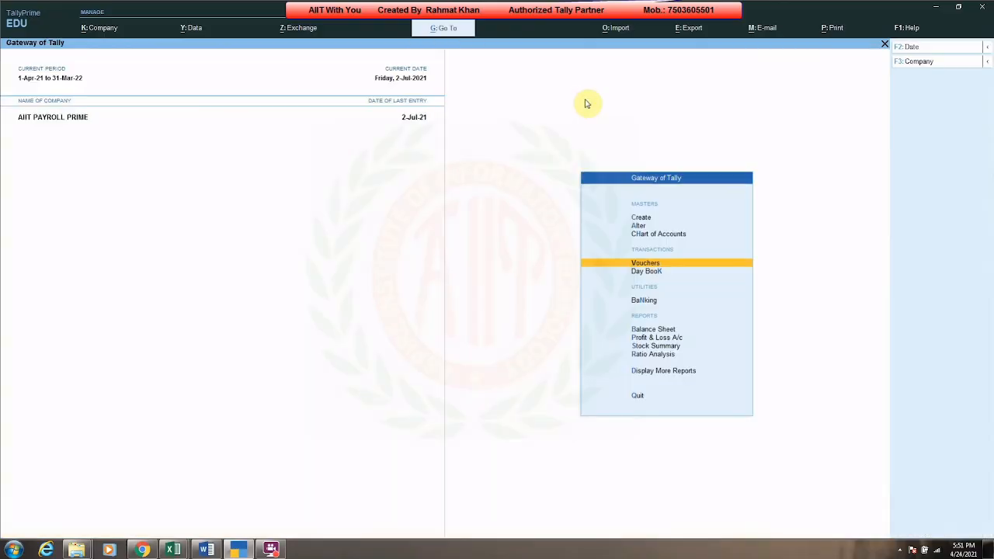
# Step: Open the Balance Sheet in detailed view and examine Loans & Advances and Cash-in-Hand under Current Assets
pyautogui.press('b')
pyautogui.hotkey('alt', 'F5')
pyautogui.press('Right')
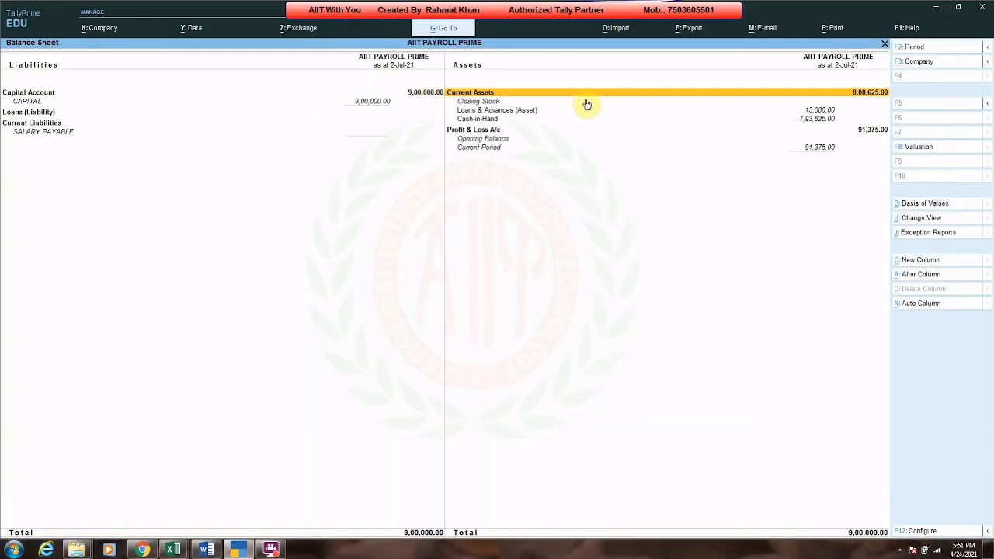
pyautogui.press('Down')
pyautogui.press('Down')
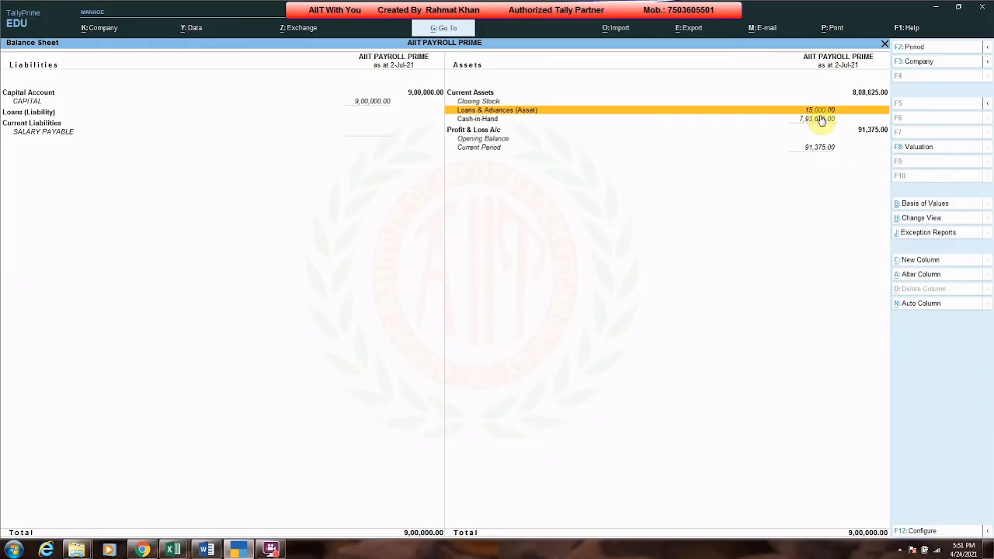
pyautogui.press('Down')
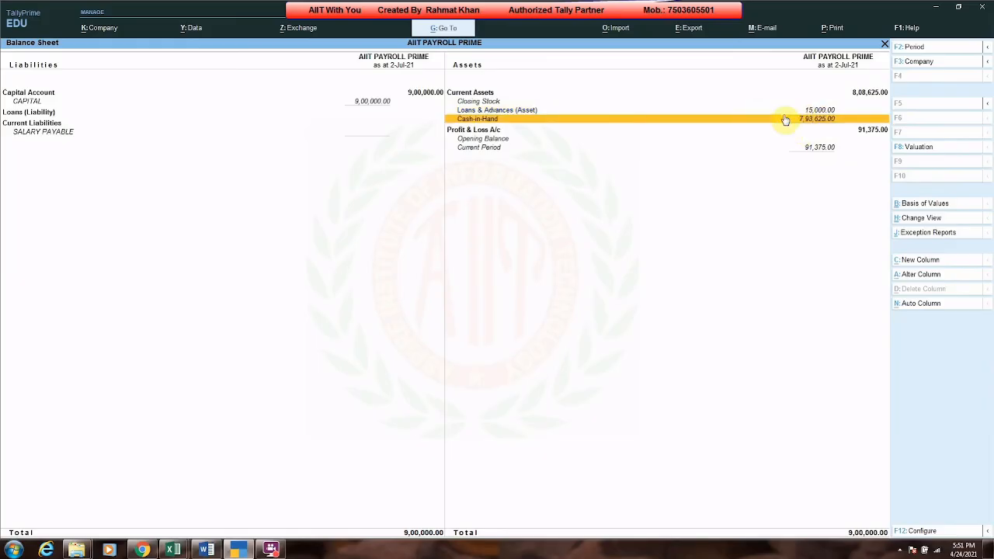
pyautogui.press('Up')
pyautogui.press('Escape')
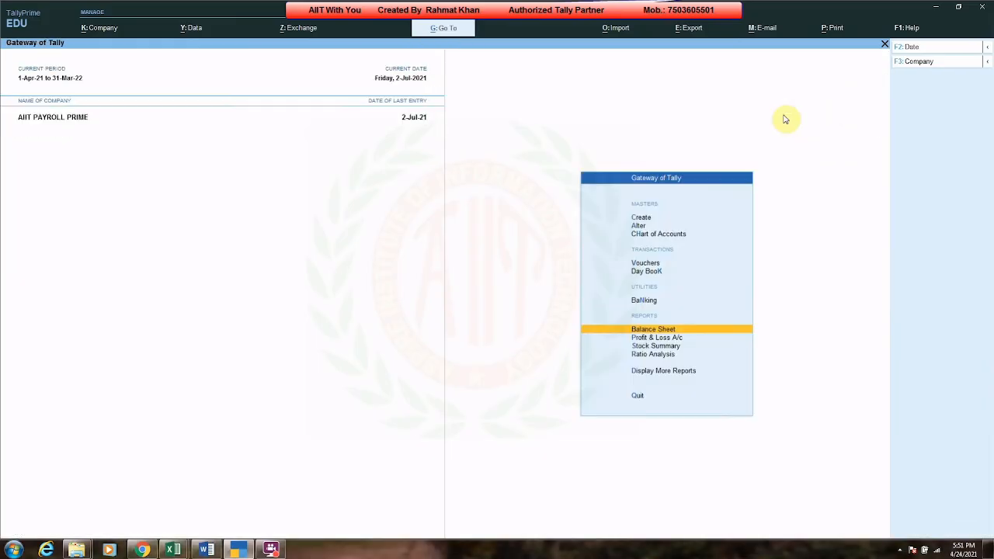
pyautogui.press('v')
pyautogui.press('F2')
pyautogui.write('31.7')
pyautogui.press('Return')
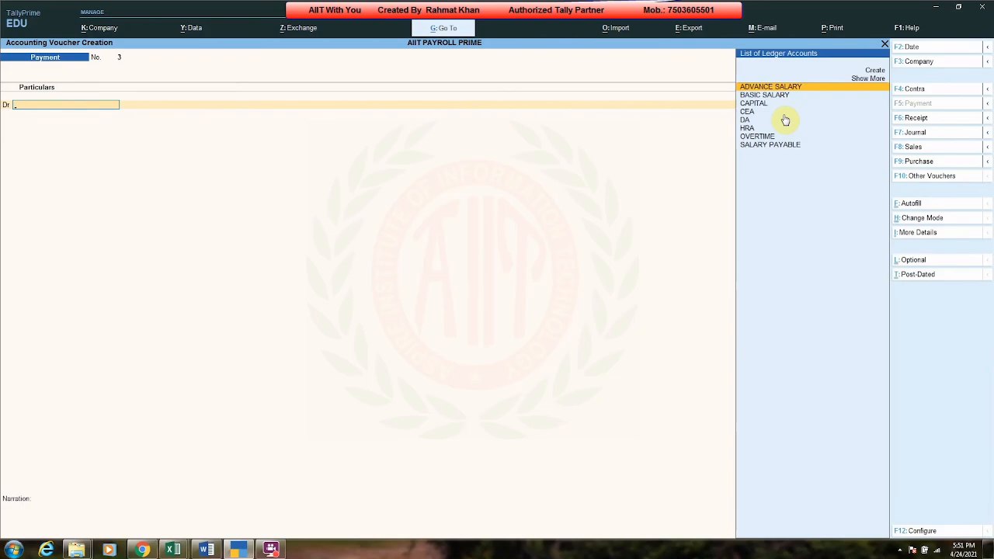
pyautogui.press('Escape')
# Step: Open the Day Book and duplicate MR AJAY's 31-May-21 attendance voucher
pyautogui.press('k')
pyautogui.press('F2')
pyautogui.press('space')
pyautogui.press('Return')
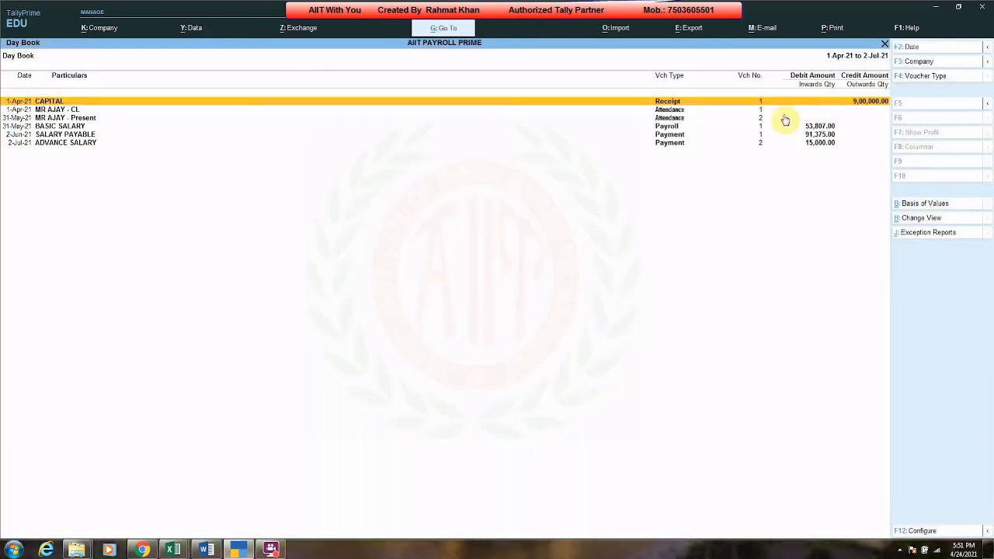
pyautogui.click(785, 119)
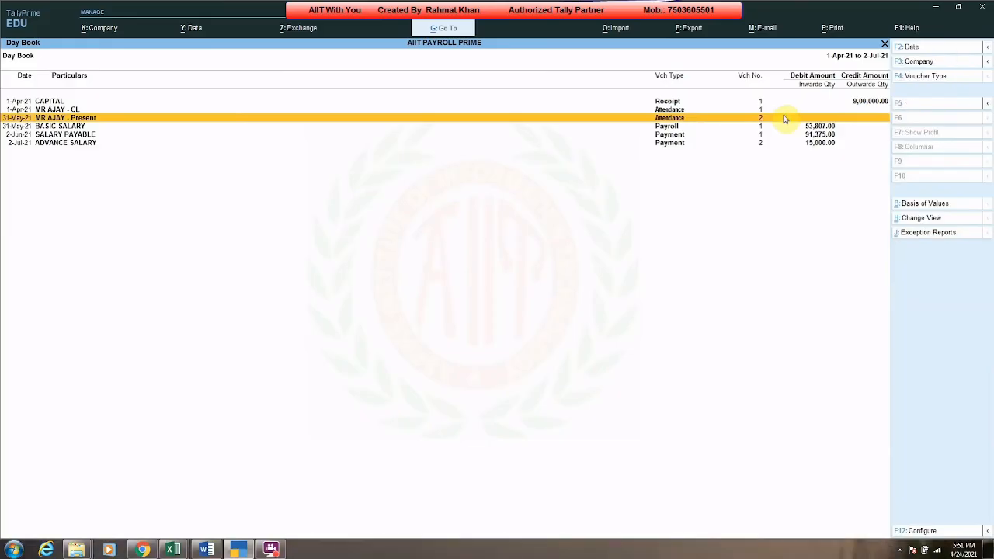
pyautogui.press('Down')
pyautogui.press('Up')
pyautogui.press('alt')
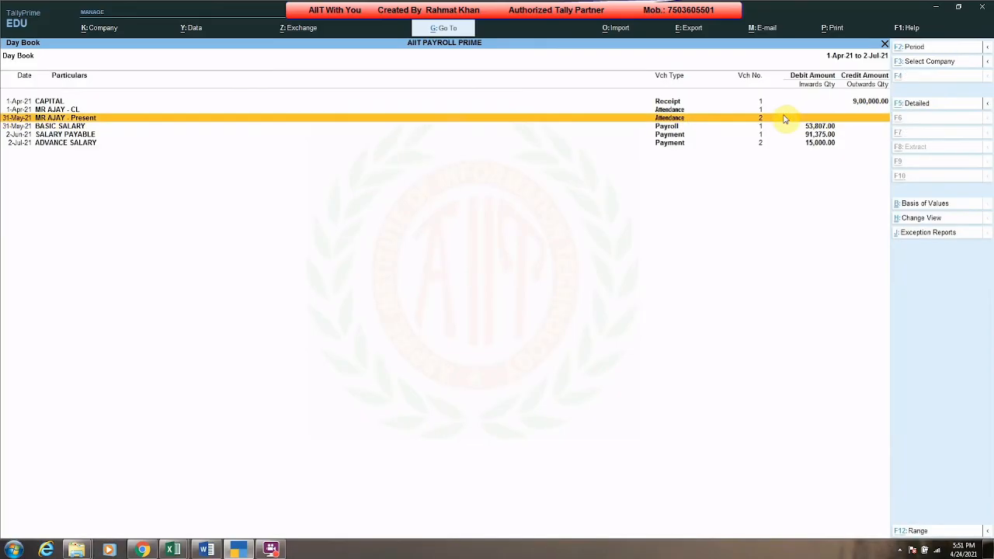
pyautogui.hotkey('alt', '2')
# Step: Date the duplicated attendance voucher 31-7, accept all copied employee attendance entries, and save it
pyautogui.press('F2')
pyautogui.write('31-7')
pyautogui.press('Return')
pyautogui.press('Return')
pyautogui.press('Return')
pyautogui.press('Return')
pyautogui.press('Return')
pyautogui.press('Return')
pyautogui.press('Return')
pyautogui.press('Return')
pyautogui.press('Return')
pyautogui.press('Return')
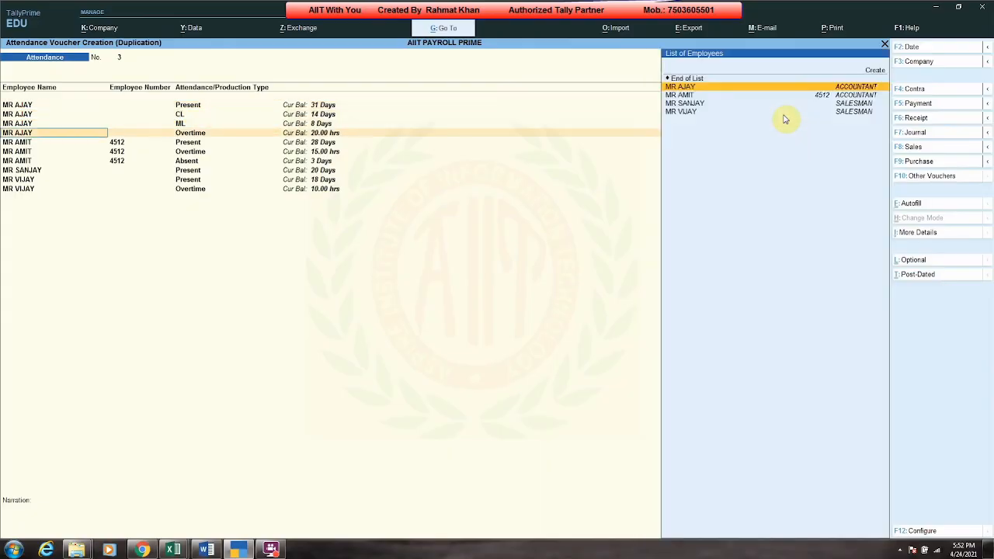
pyautogui.press('Return')
pyautogui.press('Return')
pyautogui.press('Return')
pyautogui.press('Return')
pyautogui.press('Return')
pyautogui.press('Return')
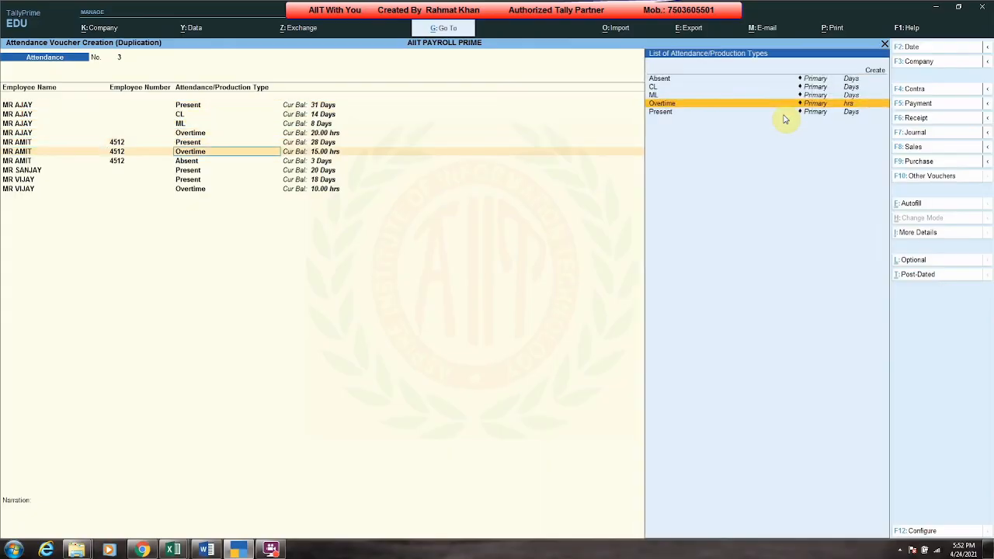
pyautogui.press('Return')
pyautogui.press('Return')
pyautogui.press('Return')
pyautogui.press('Return')
pyautogui.press('Return')
pyautogui.press('Return')
pyautogui.press('Return')
pyautogui.press('Return')
pyautogui.press('Return')
pyautogui.press('Return')
pyautogui.press('Return')
pyautogui.press('Return')
pyautogui.press('Return')
pyautogui.press('Return')
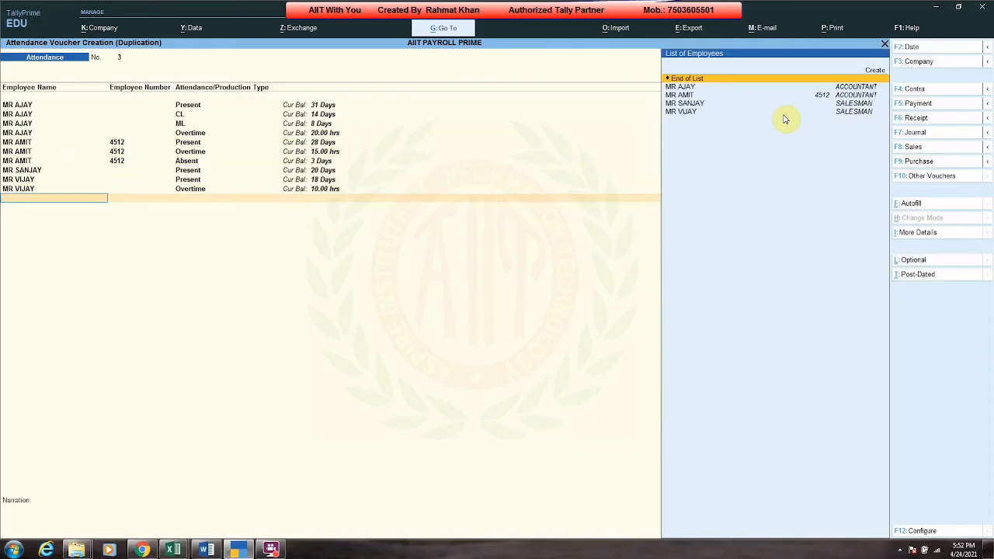
pyautogui.press('Return')
pyautogui.press('Return')
pyautogui.press('Return')
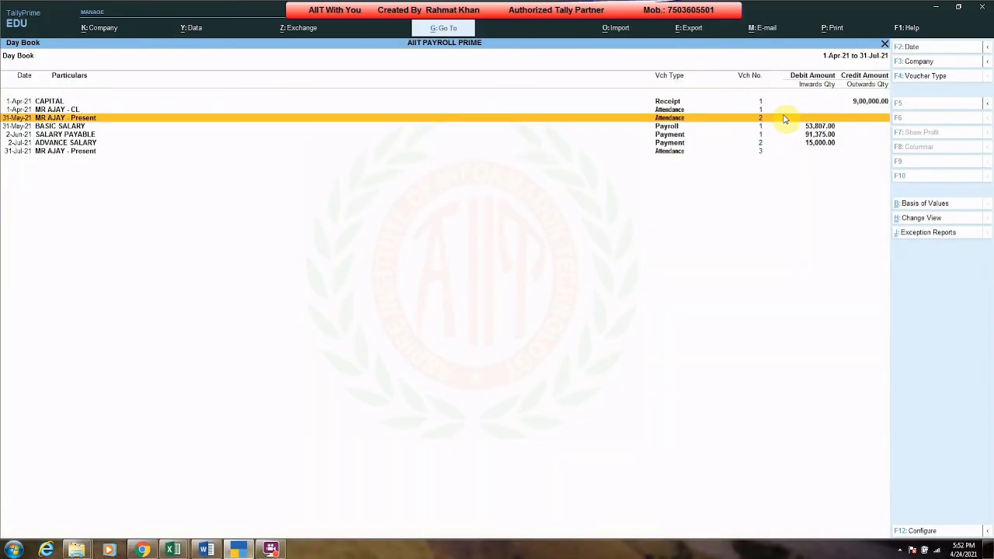
# Step: Check the new 31-Jul-21 attendance entry in the Day Book and return to the main menu
pyautogui.press('Down')
pyautogui.press('Down')
pyautogui.press('Down')
pyautogui.press('space')
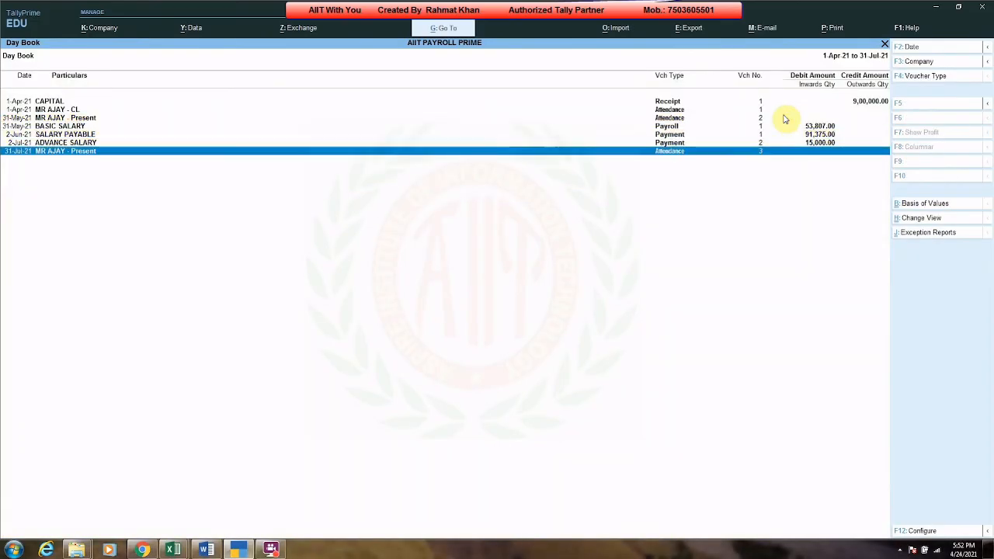
pyautogui.press('Escape')
pyautogui.press('Escape')
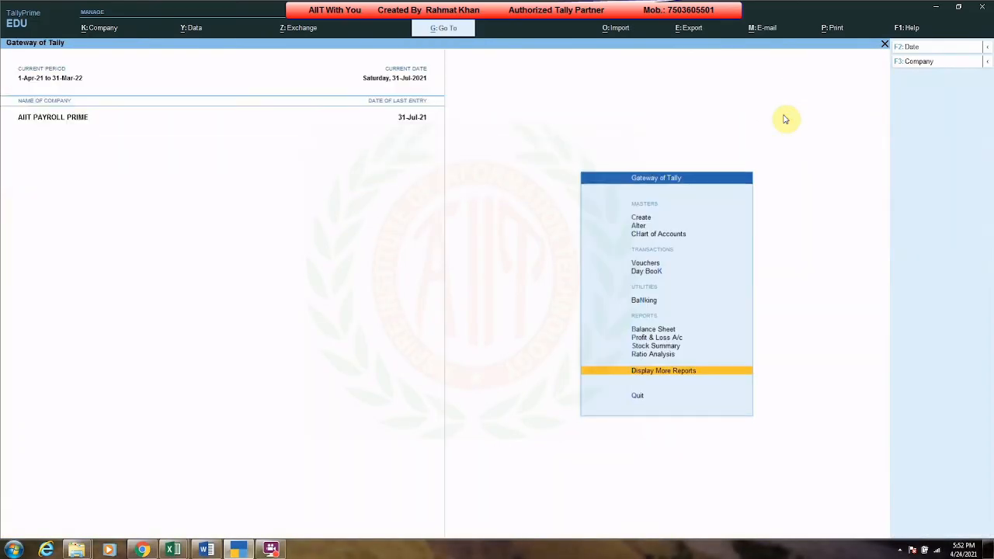
# Step: Open a new Payroll voucher and start Payroll Autofill
pyautogui.press('v')
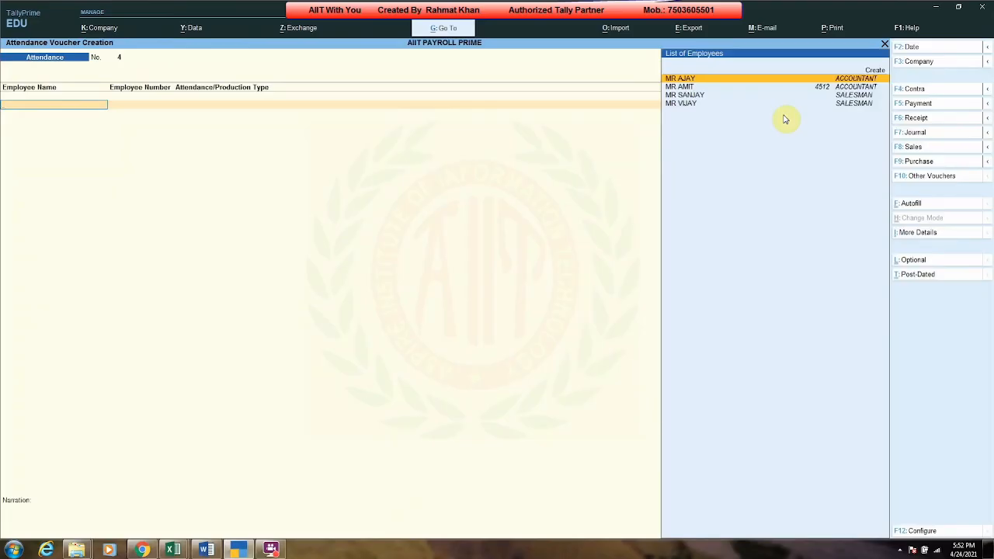
pyautogui.hotkey('ctrl', 'F4')
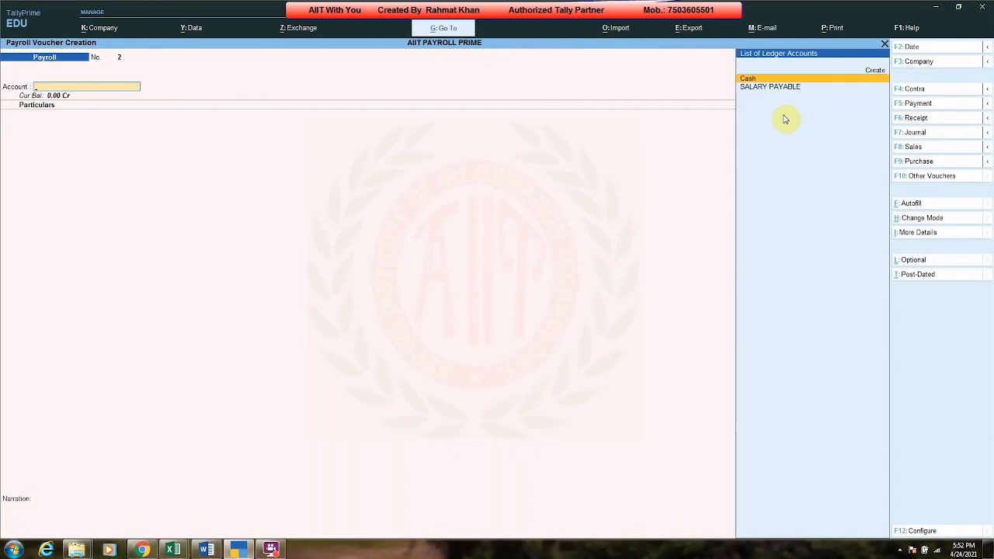
pyautogui.press('alt')
pyautogui.hotkey('ctrl', 'f')
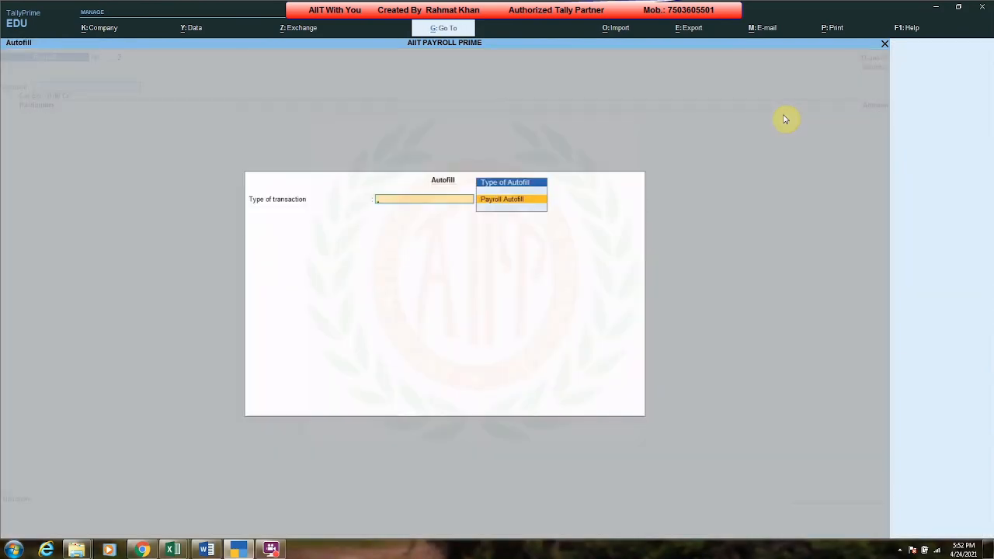
pyautogui.press('Return')
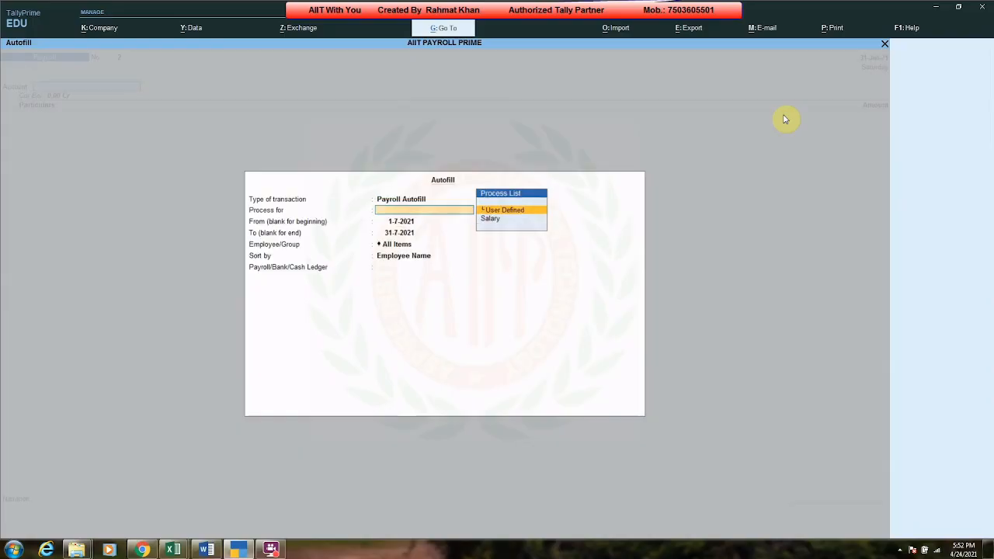
# Step: Autofill salary for all employees from 1-7-2021 to 31-7-2021, sorted by employee name, against SALARY PAYABLE
pyautogui.press('Down')
pyautogui.press('Return')
pyautogui.press('Return')
pyautogui.press('Return')
pyautogui.press('Return')
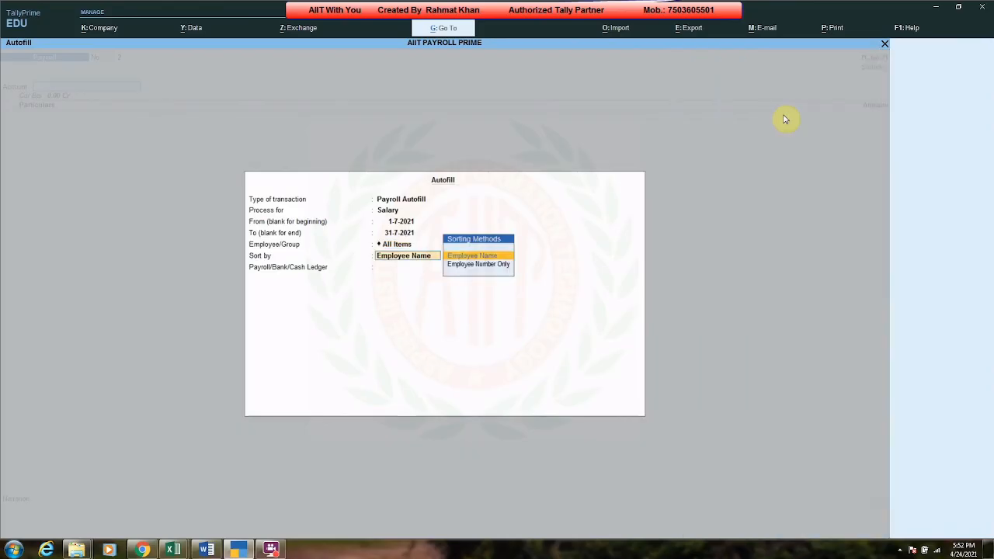
pyautogui.press('Return')
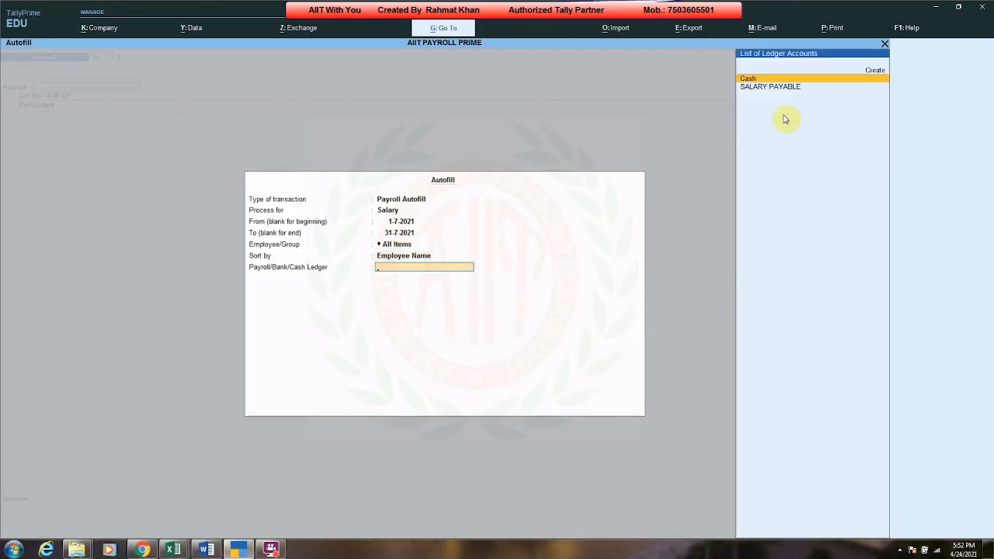
pyautogui.press('Down')
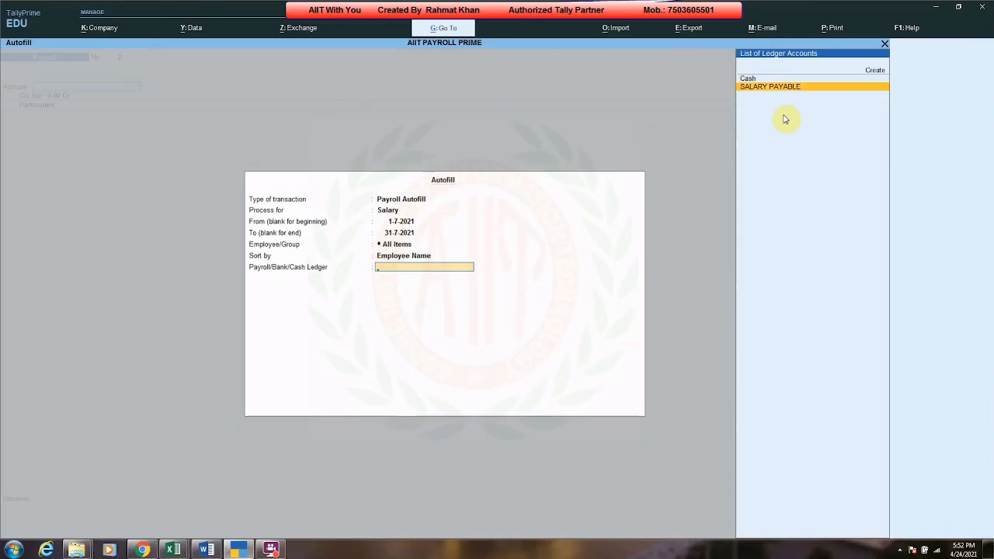
pyautogui.press('Return')
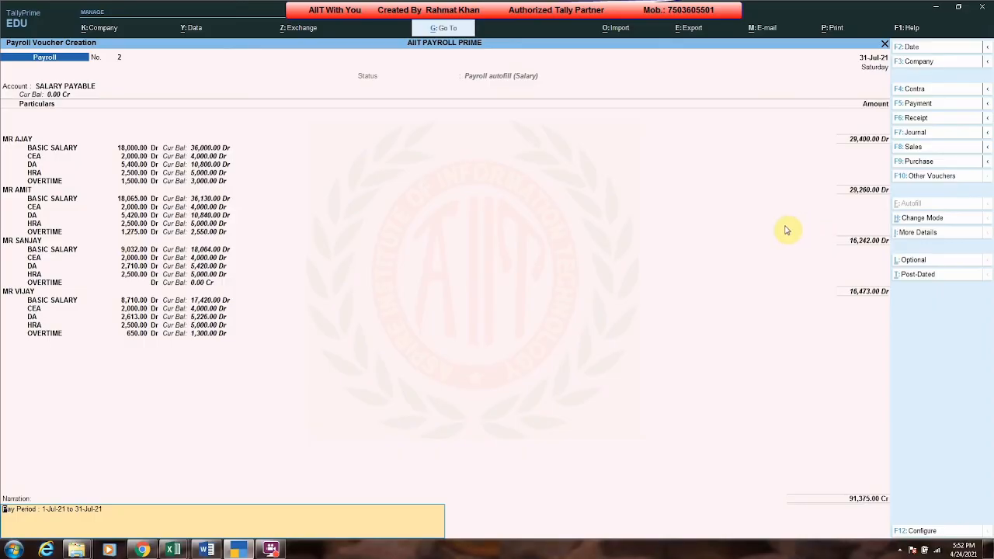
# Step: Save the autofilled salary payroll voucher and return to the main menu
pyautogui.press('Return')
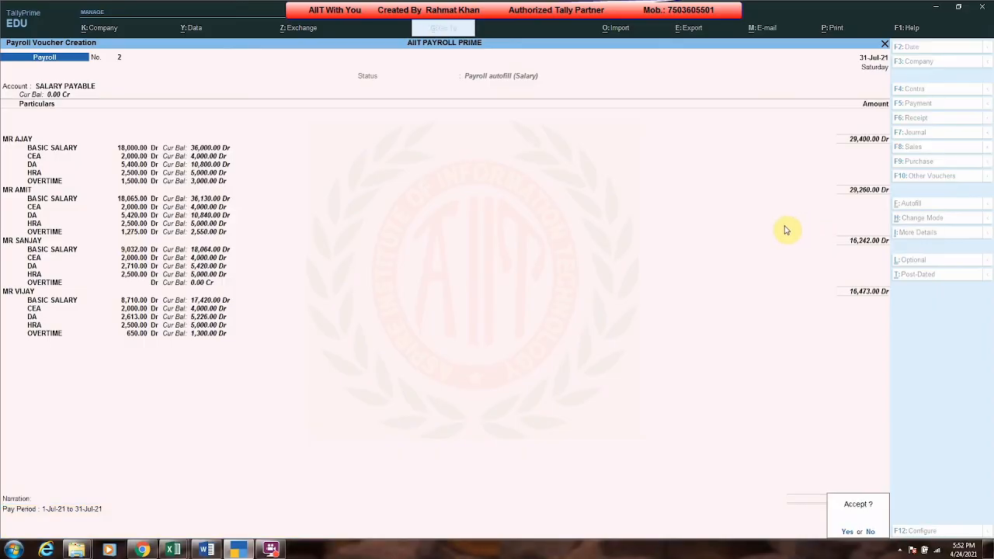
pyautogui.press('y')
pyautogui.press('Escape')
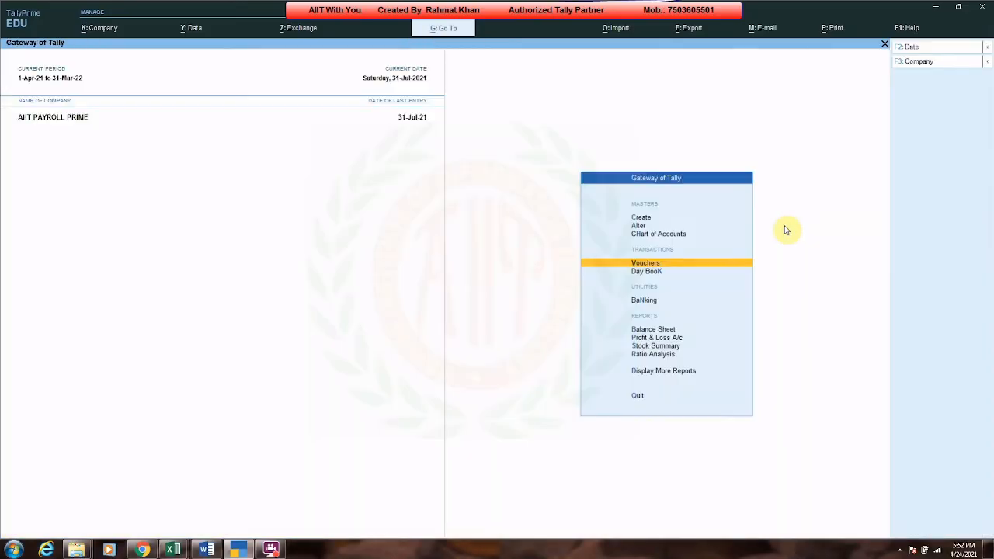
# Step: Open the detailed Balance Sheet and examine the Current Liabilities and Loans & Advances (Asset) groups
pyautogui.press('b')
pyautogui.hotkey('alt', 'F5')
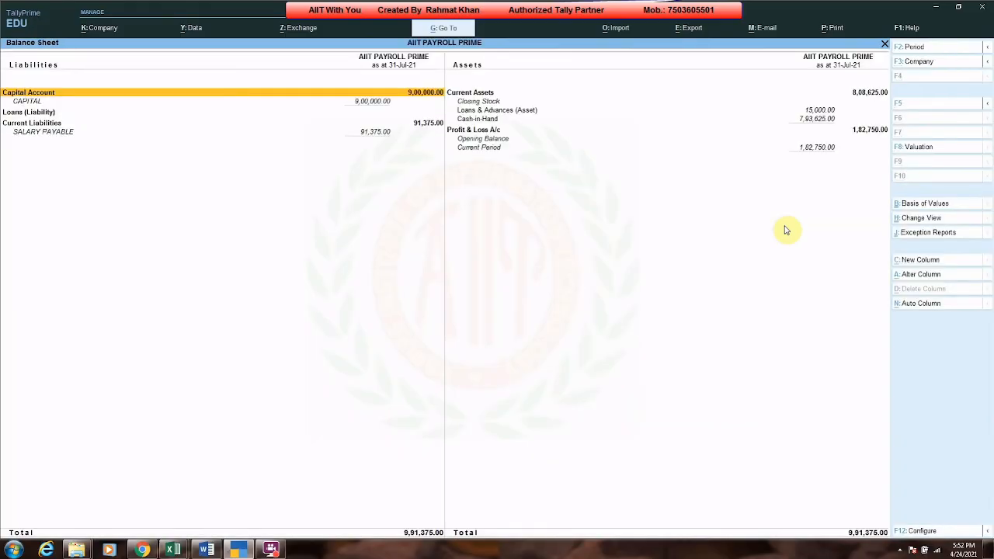
pyautogui.press('Down')
pyautogui.press('Down')
pyautogui.press('Down')
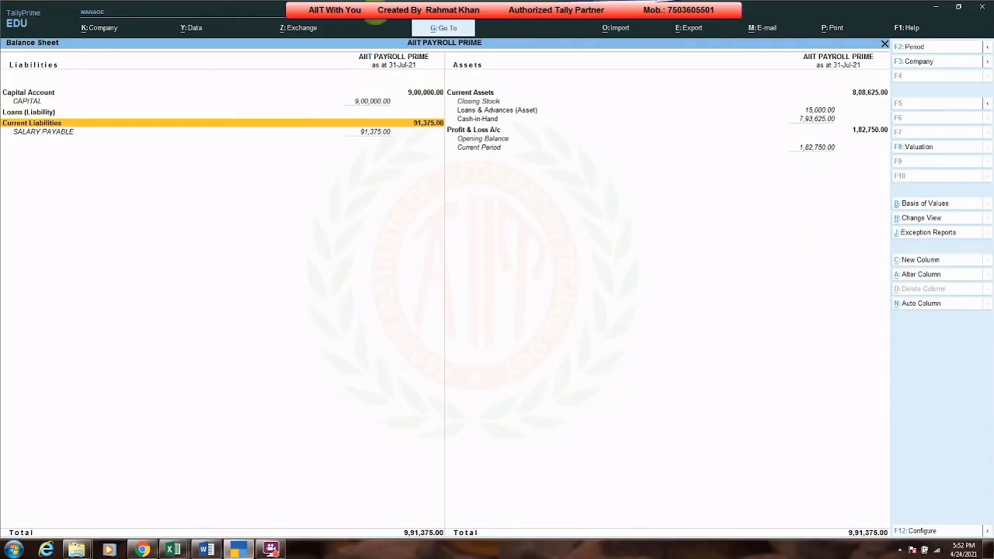
pyautogui.press('space')
pyautogui.press('space')
pyautogui.press('Right')
pyautogui.press('Up')
pyautogui.press('Up')
pyautogui.press('space')
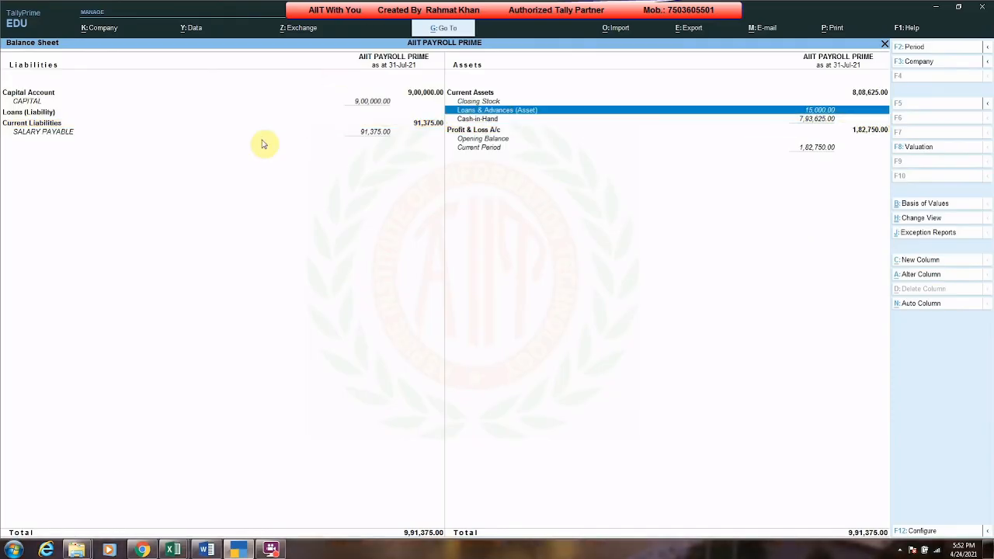
pyautogui.press('Left')
pyautogui.press('Down')
pyautogui.press('space')
pyautogui.press('space')
pyautogui.press('Right')
pyautogui.press('Up')
pyautogui.press('Up')
pyautogui.press('space')
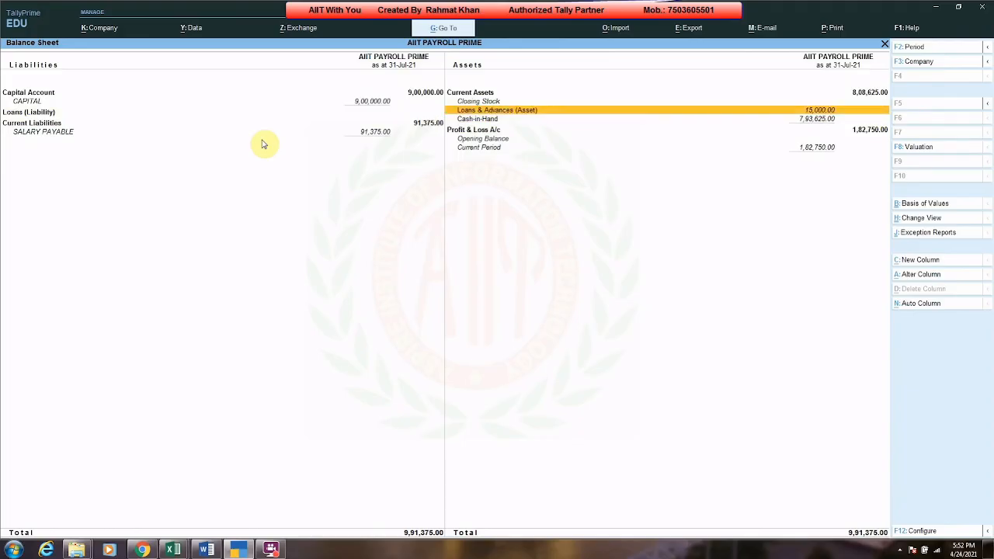
pyautogui.press('Escape')
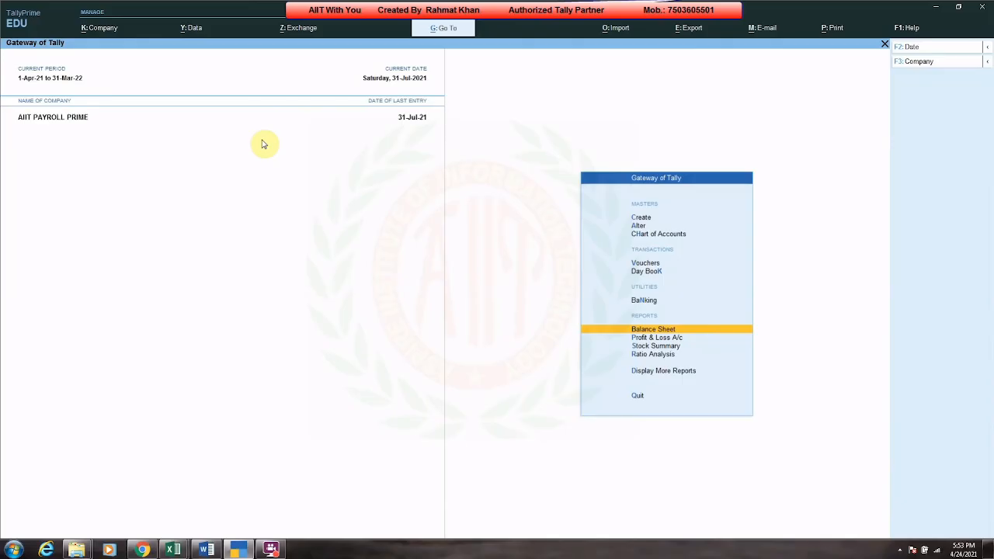
# Step: Open a new Payroll voucher and autofill User Defined pay heads for all employees, 1-7-2021 to 31-7-2021, against SALARY PAYABLE
pyautogui.hotkey('ctrl', 'F4')
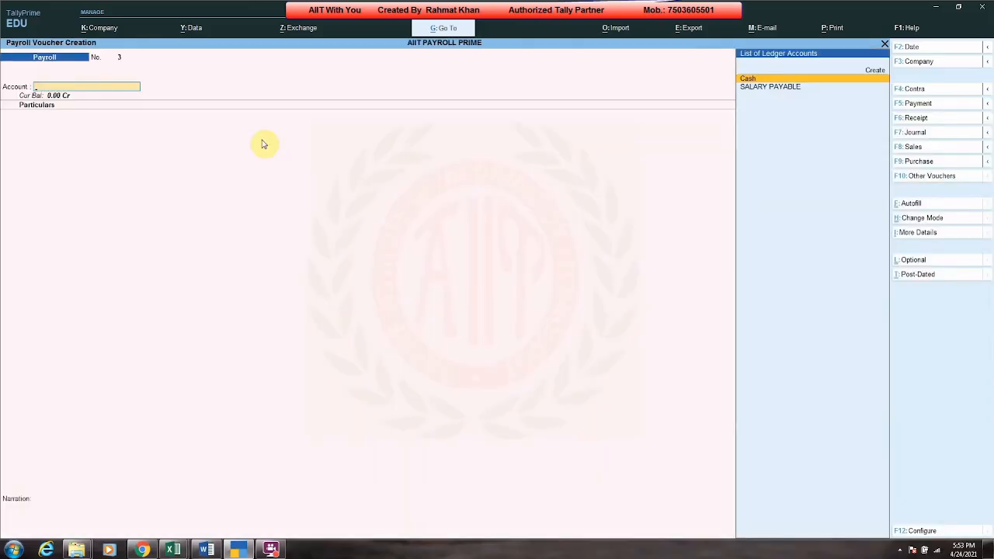
pyautogui.press('ctrl')
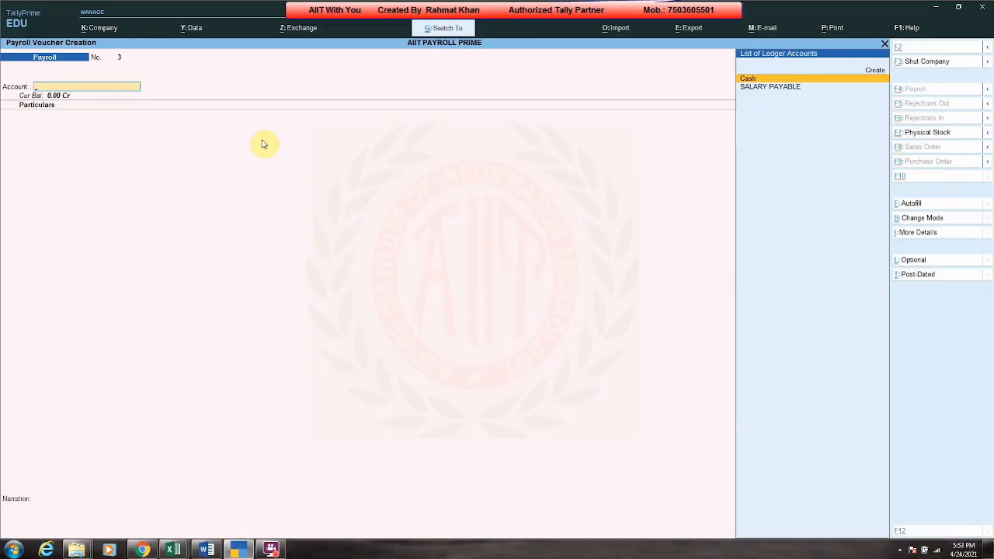
pyautogui.press('ctrl')
pyautogui.press('ctrl')
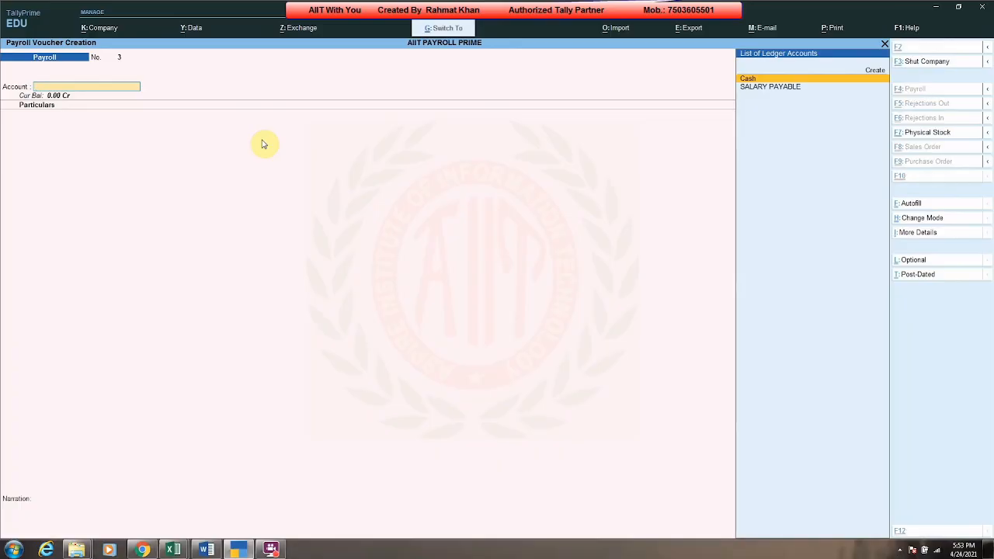
pyautogui.hotkey('ctrl', 'f')
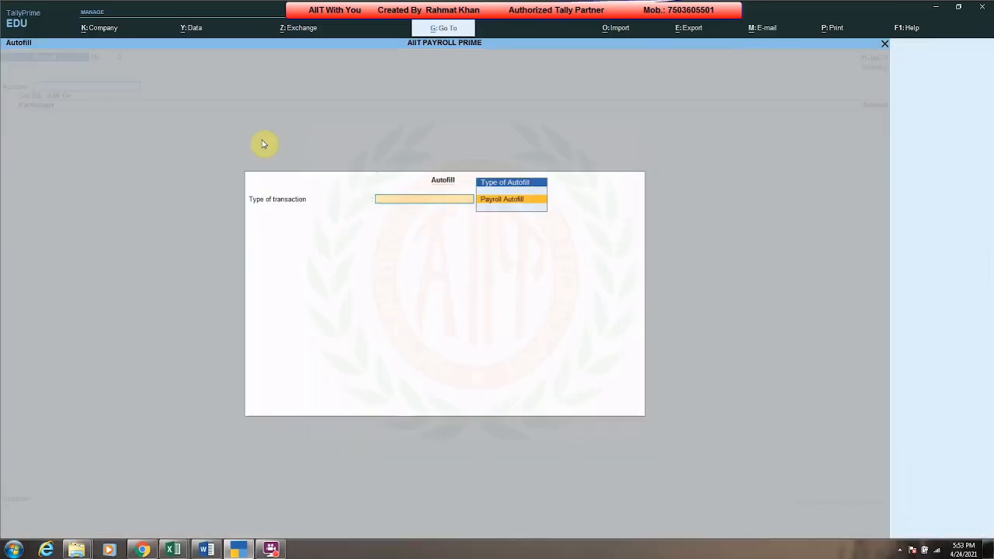
pyautogui.press('Return')
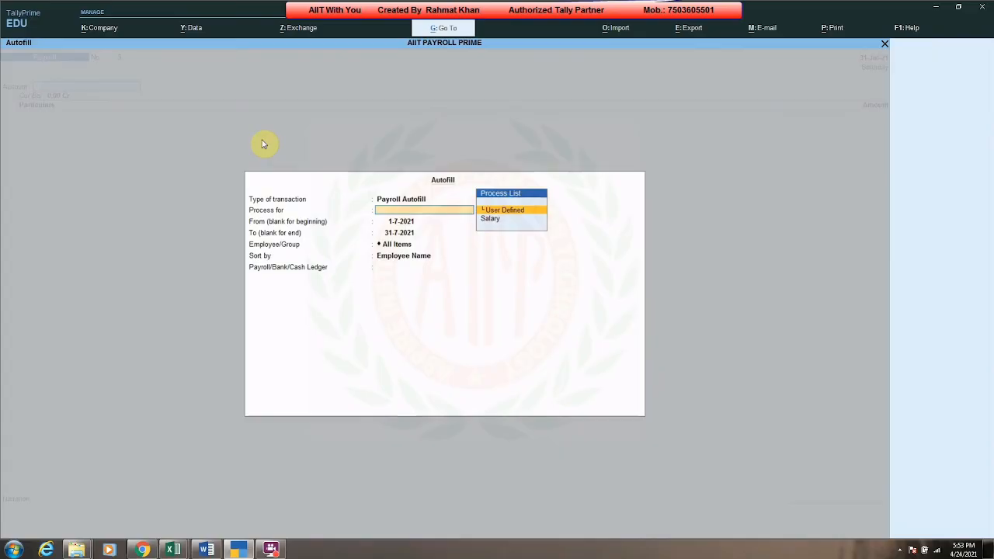
pyautogui.press('Return')
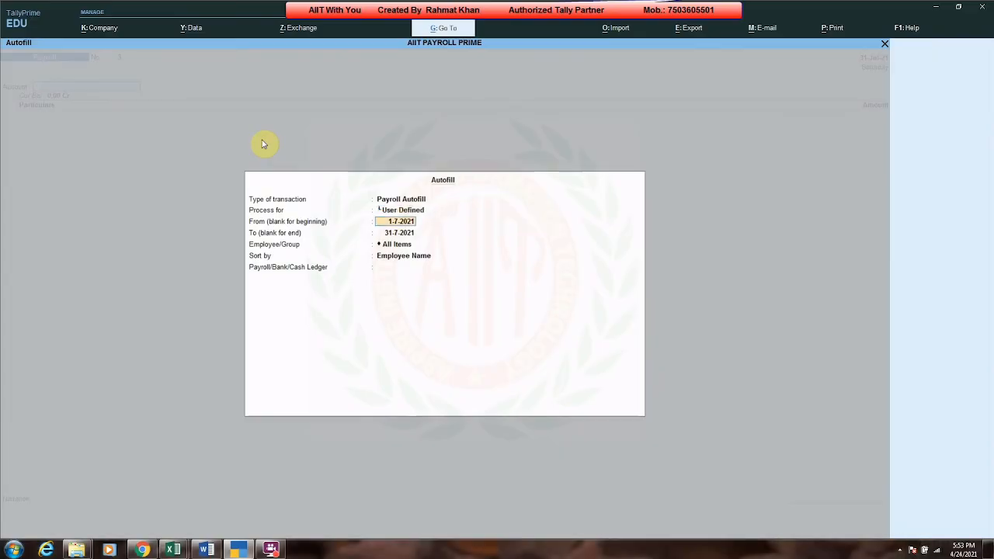
pyautogui.press('Return')
pyautogui.press('Return')
pyautogui.press('Return')
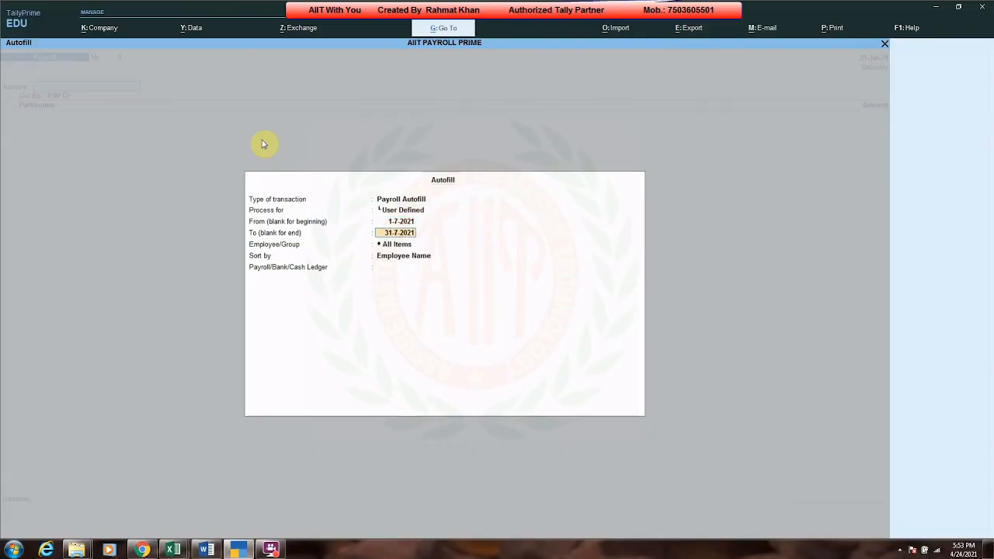
pyautogui.press('Return')
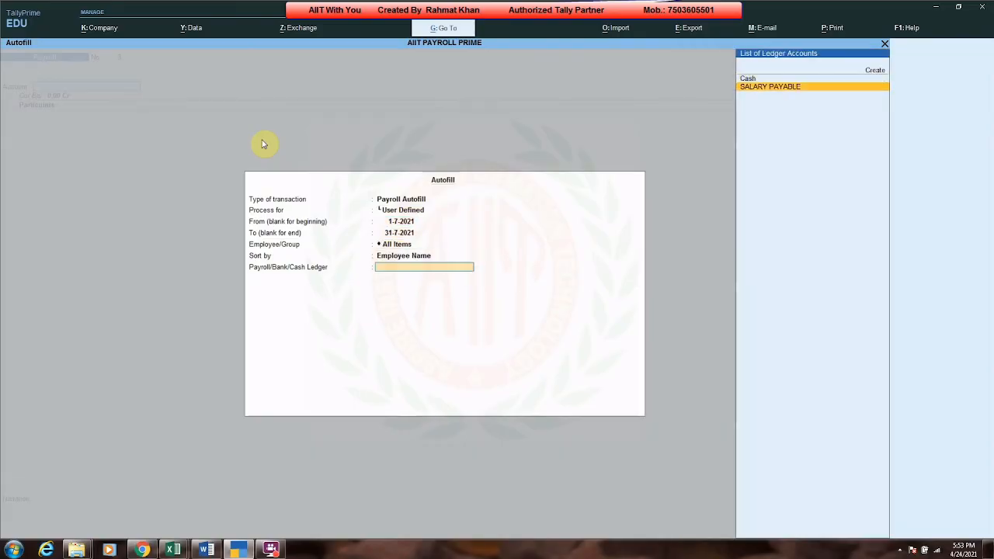
pyautogui.press('Return')
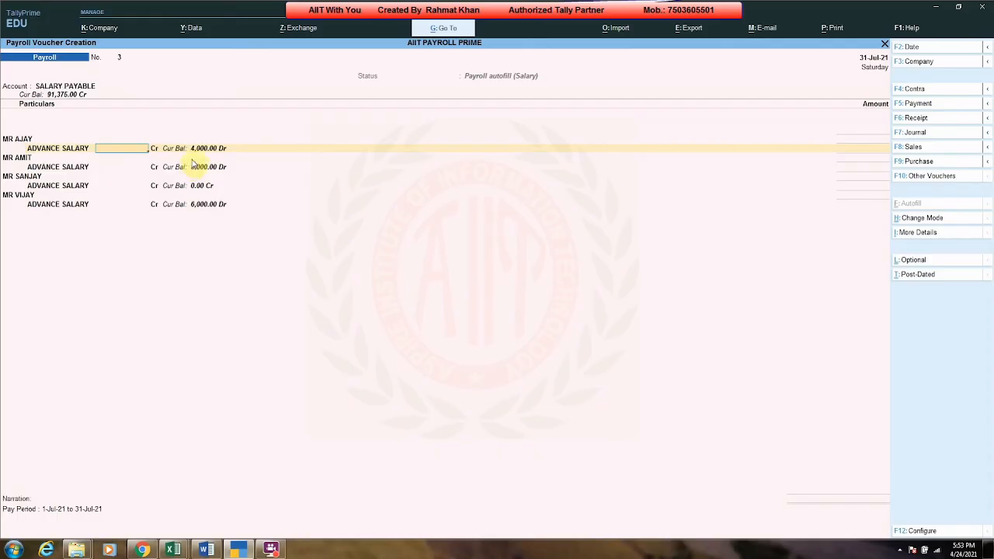
# Step: Enter Advance Salary deductions of 4,000, 5,000, none and 5,000 for the four employees, and save the voucher
pyautogui.write('4000')
pyautogui.press('Return')
pyautogui.write('5000')
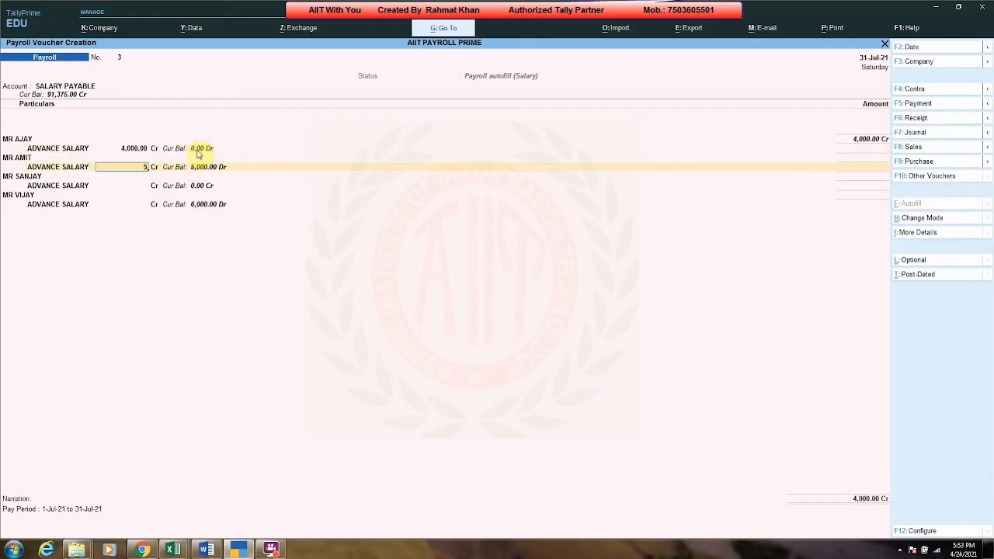
pyautogui.press('Return')
pyautogui.press('Return')
pyautogui.write('5000')
pyautogui.press('Return')
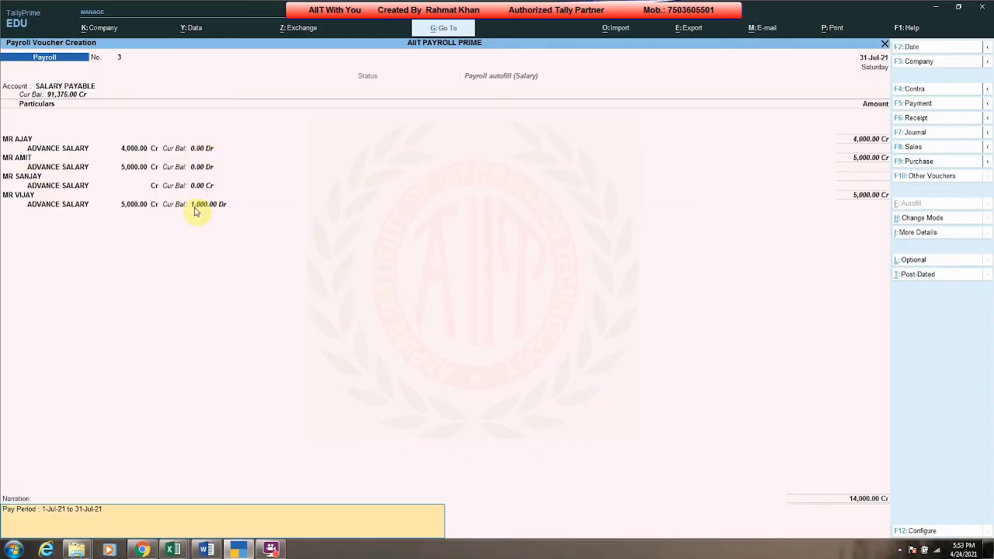
pyautogui.press('Return')
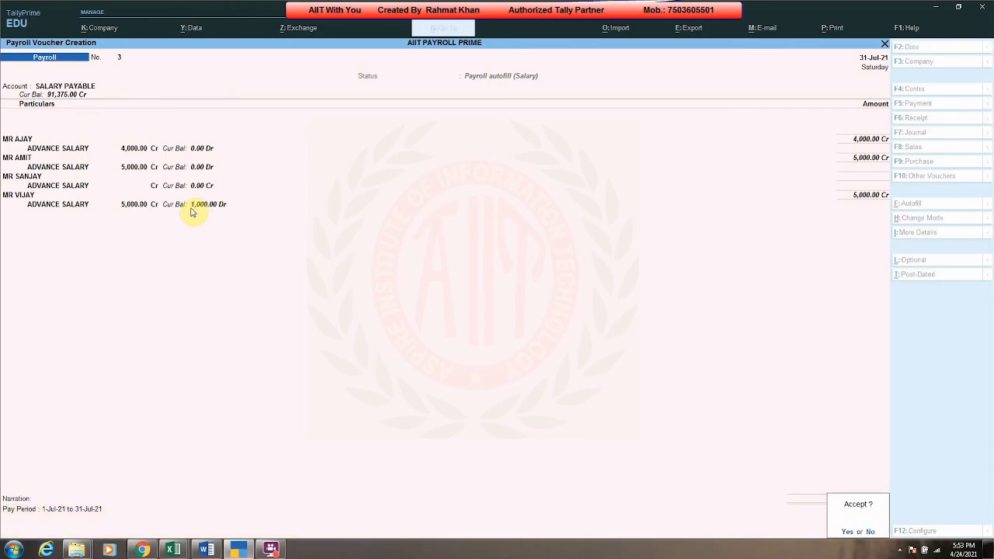
pyautogui.press('Return')
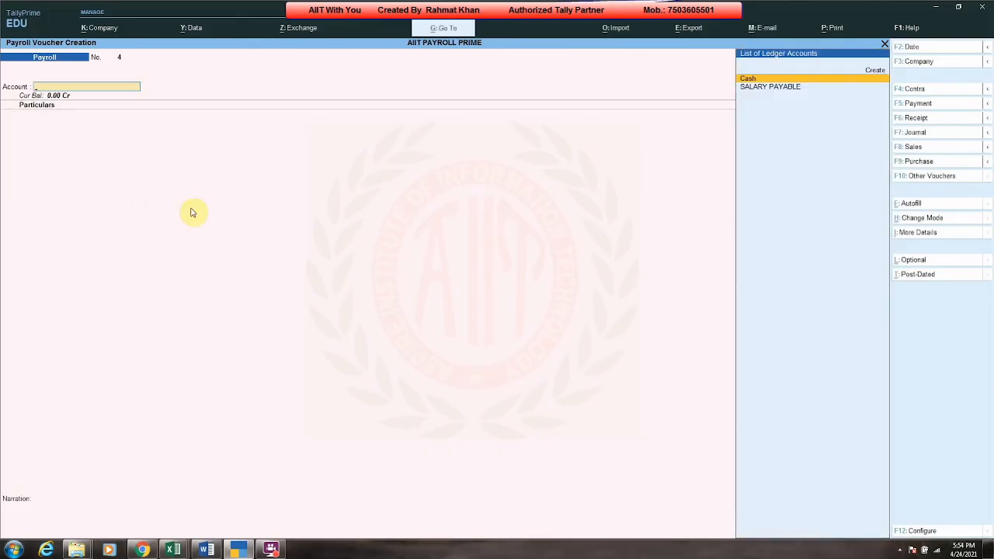
# Step: Open the Balance Sheet and review the Loans & Advances (Asset) and SALARY PAYABLE balances
pyautogui.press('Escape')
pyautogui.press('b')
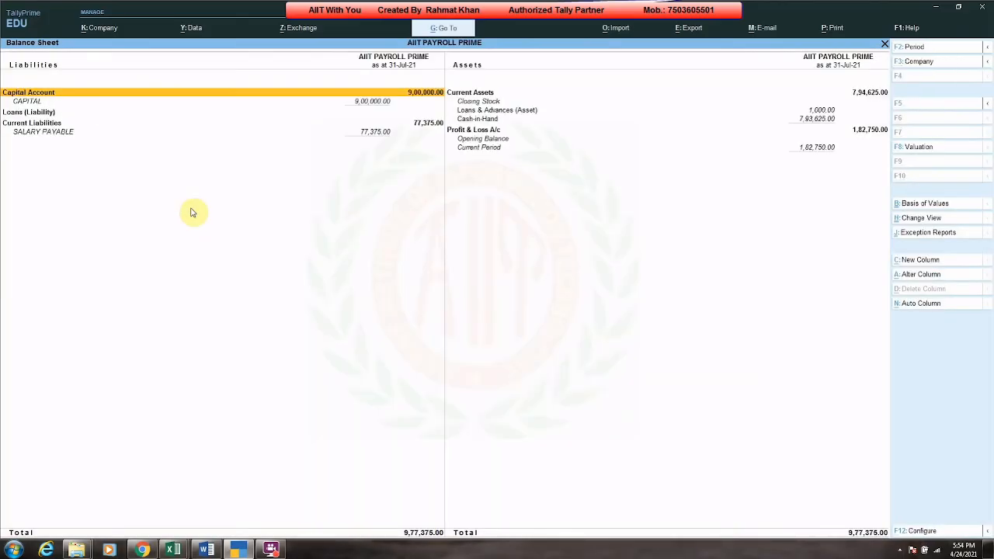
pyautogui.press('Right')
pyautogui.press('Down')
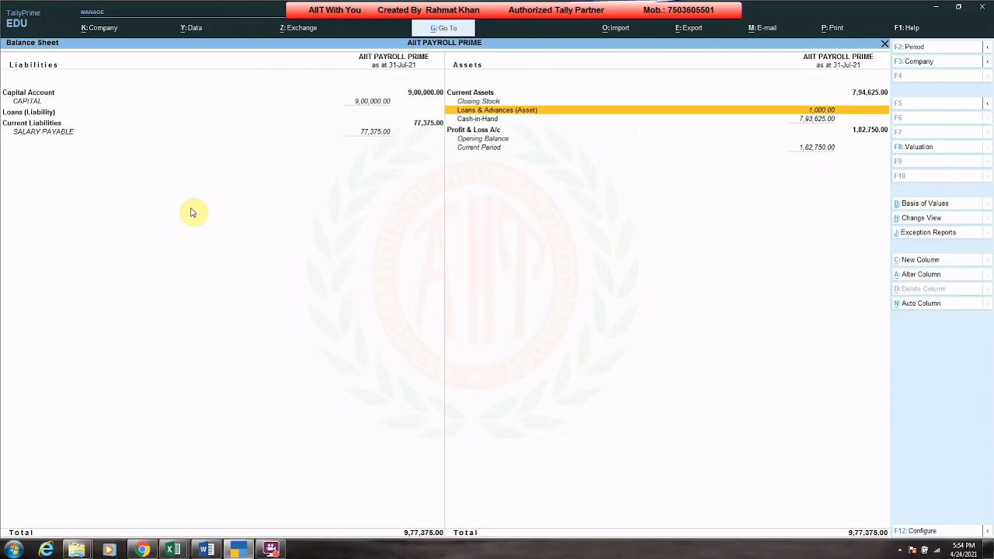
pyautogui.press('Left')
pyautogui.press('Down')
pyautogui.press('Down')
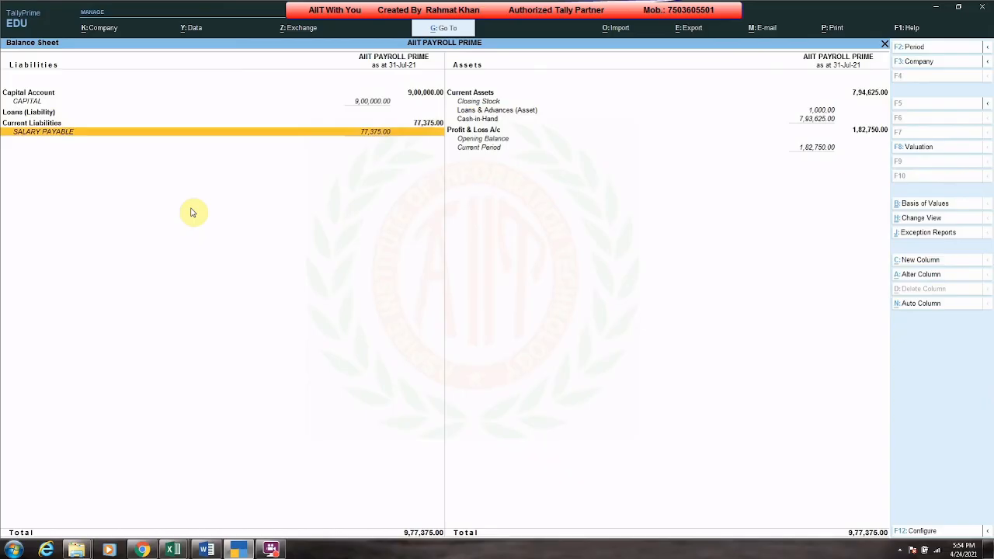
pyautogui.press('space')
pyautogui.press('space')
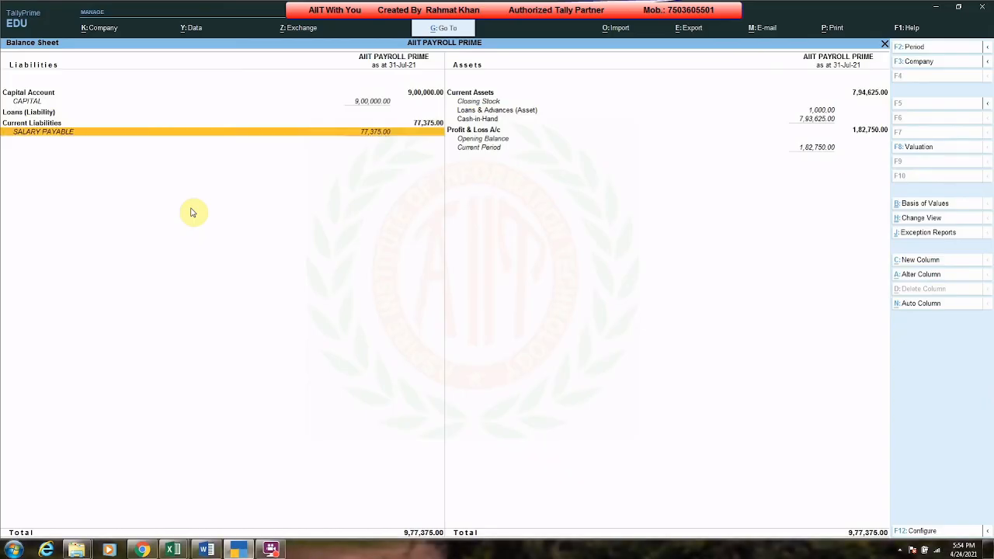
pyautogui.press('Escape')
# Step: Record a Payment voucher by Payroll Autofill dated 2-8-2021, paying SALARY PAYABLE to all employees from Cash, and save it
pyautogui.press('v')
pyautogui.press('F5')
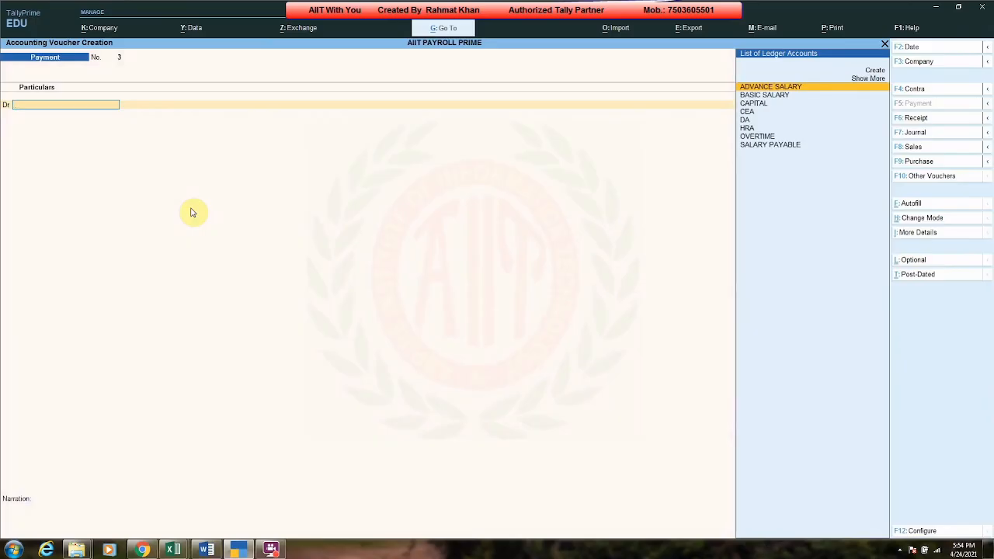
pyautogui.hotkey('ctrl', 'f')
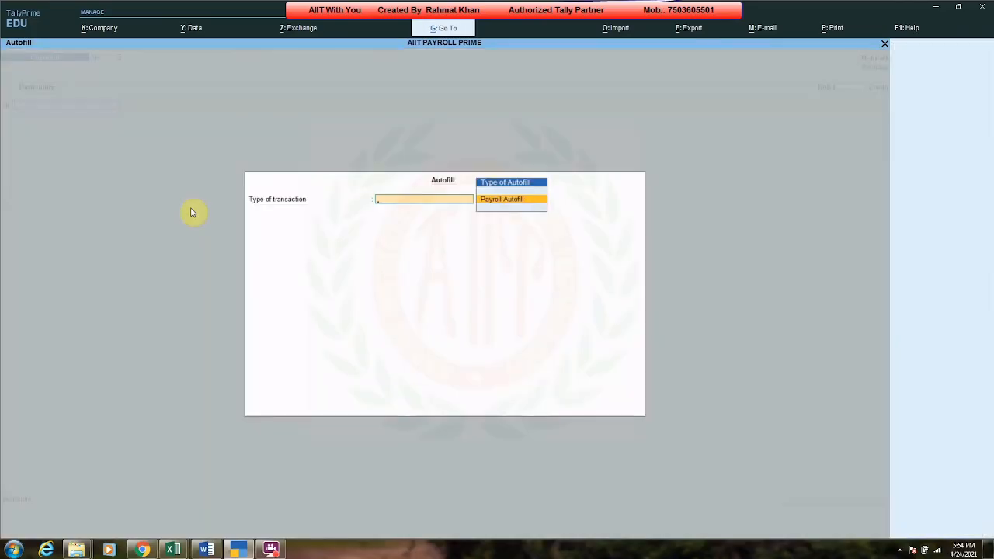
pyautogui.press('Return')
pyautogui.press('Return')
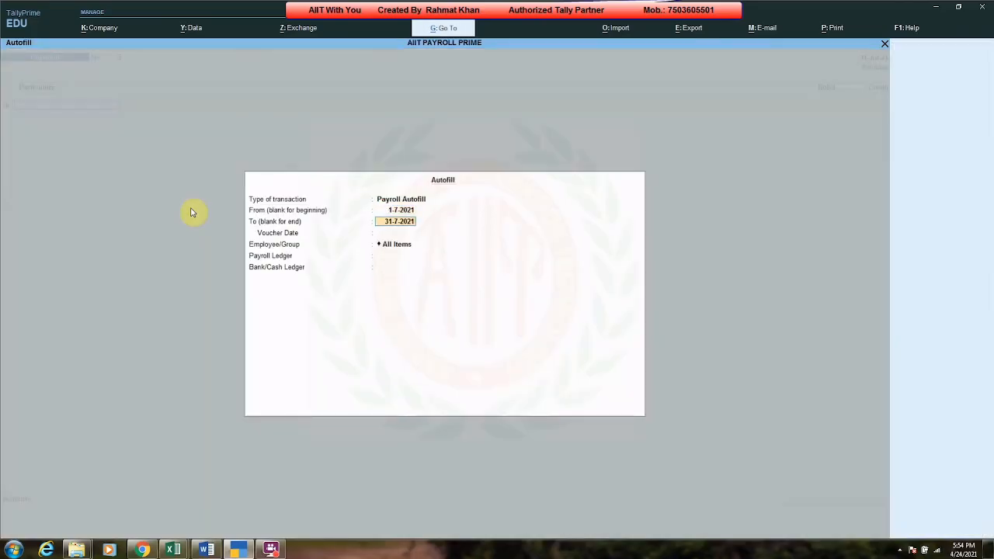
pyautogui.press('Return')
pyautogui.write('2-8')
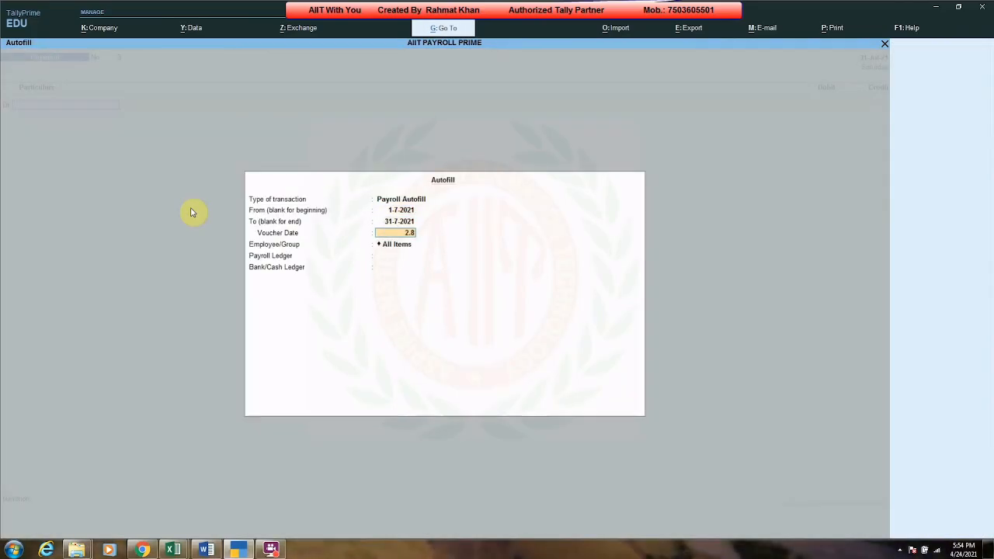
pyautogui.press('Return')
pyautogui.press('Return')
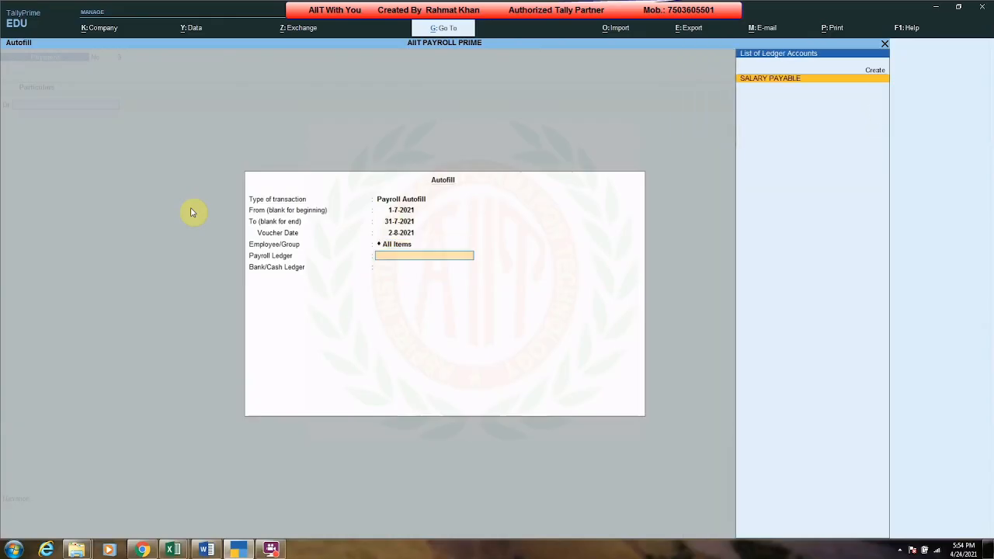
pyautogui.press('Return')
pyautogui.press('Return')
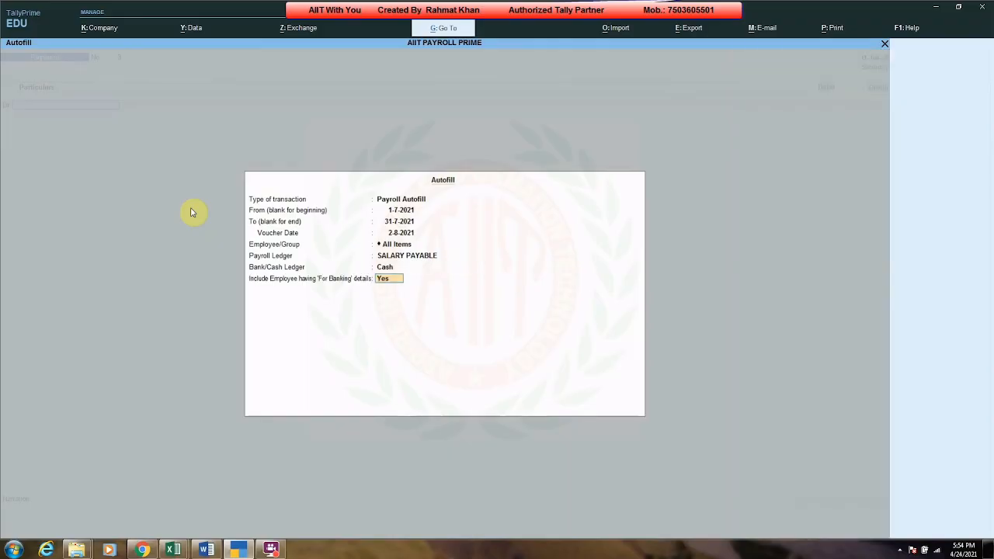
pyautogui.press('Return')
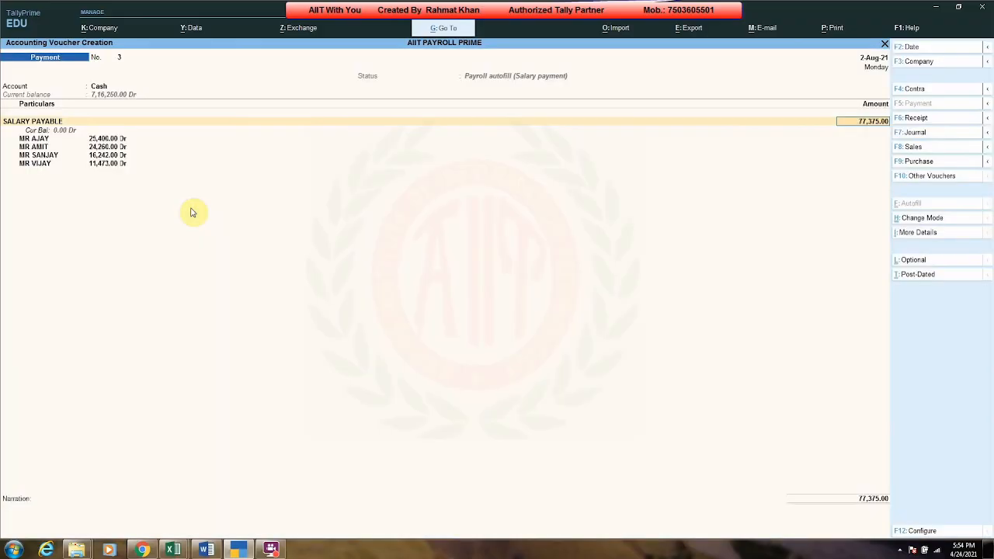
pyautogui.press('Return')
pyautogui.press('Return')
pyautogui.press('Return')
pyautogui.press('Escape')
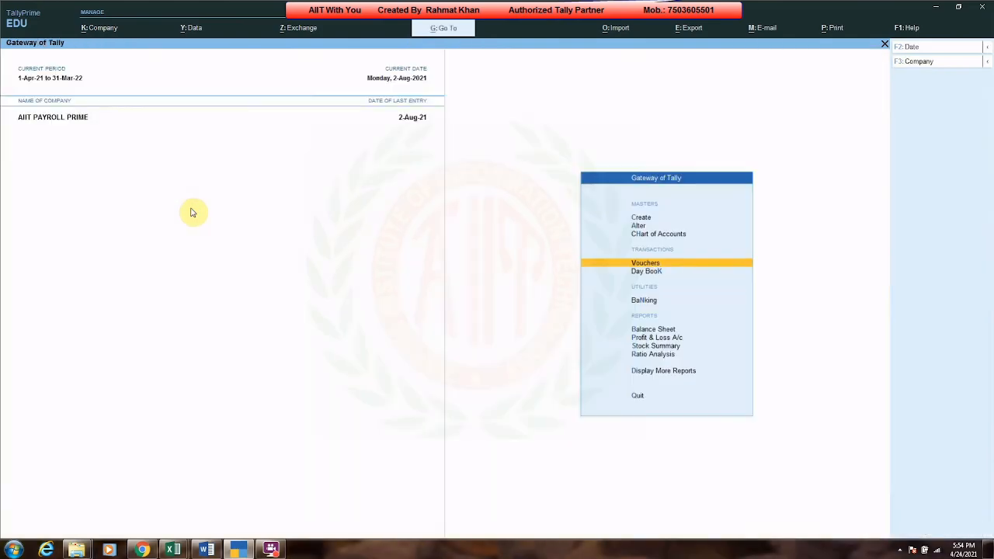
# Step: Open the detailed Balance Sheet and examine its liabilities and assets after the salary payment
pyautogui.press('Return')
pyautogui.hotkey('alt', 'F5')
pyautogui.press('Down')
pyautogui.press('Down')
pyautogui.press('Down')
pyautogui.press('space')
pyautogui.press('space')
pyautogui.press('Right')
pyautogui.press('Up')
pyautogui.press('Up')
pyautogui.press('space')
pyautogui.press('space')
pyautogui.press('Escape')
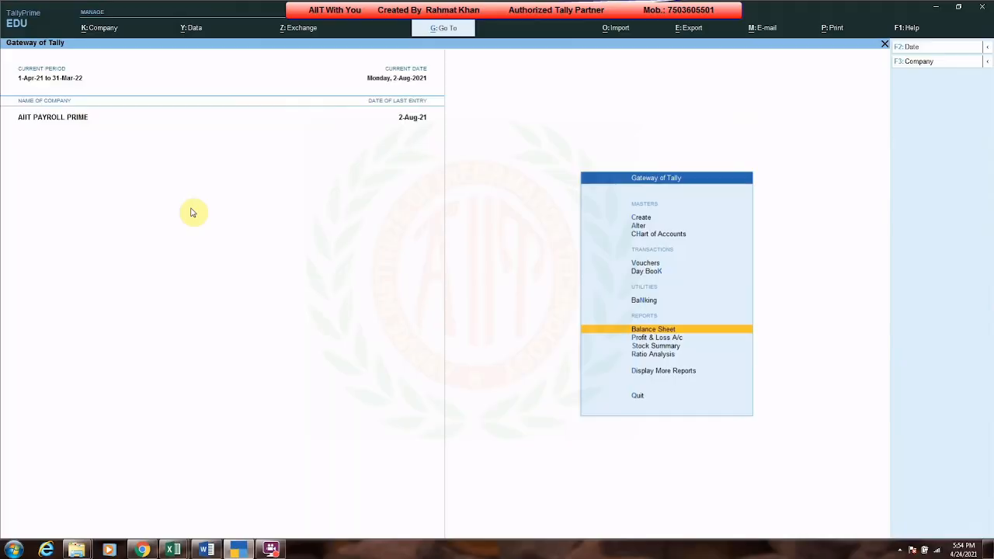
# Step: Open the Multi Pay Slip payroll report for all employees and set its period to 1-Jul-2021 to 31-Jul-2021
pyautogui.press('Down')
pyautogui.press('Down')
pyautogui.press('Down')
pyautogui.press('Down')
pyautogui.press('Return')
pyautogui.press('Down')
pyautogui.press('Up')
pyautogui.press('Up')
pyautogui.press('Up')
pyautogui.press('Up')
pyautogui.press('Up')
pyautogui.press('Up')
pyautogui.press('Down')
pyautogui.press('Return')
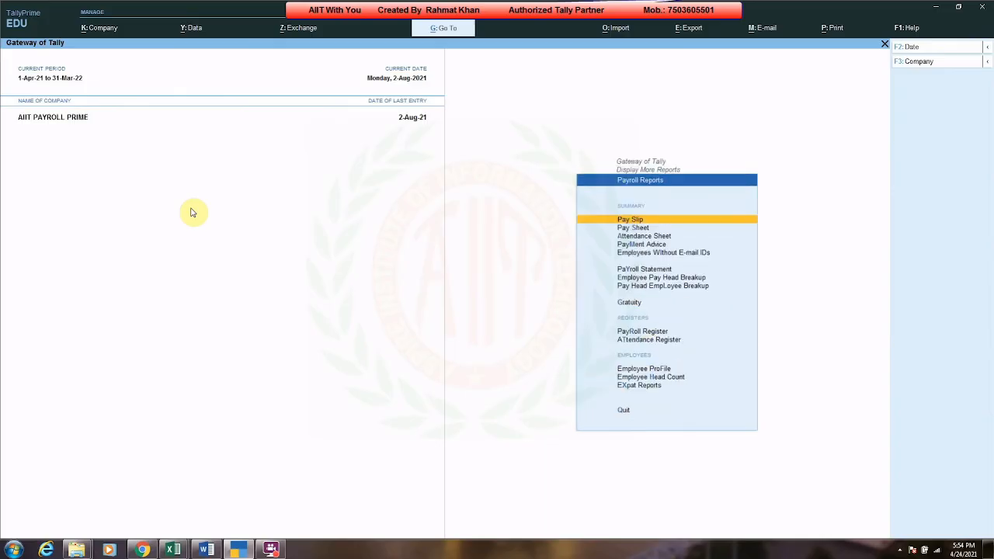
pyautogui.press('Return')
pyautogui.press('Return')
pyautogui.press('F2')
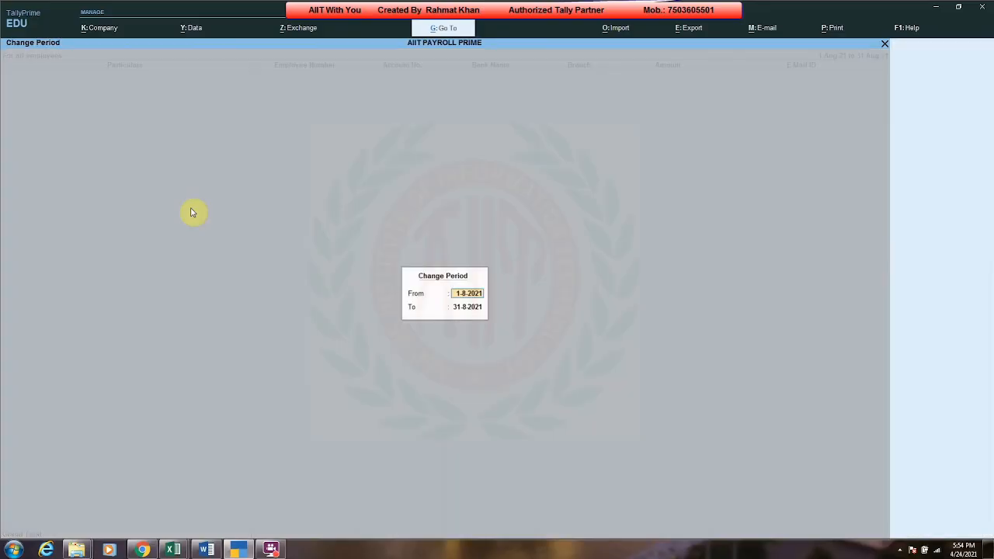
pyautogui.write('1UL')
pyautogui.press('Return')
pyautogui.write('JUL')
# Step: Open the pay slip of the second employee under ACCOUNTANT
pyautogui.press('Return')
pyautogui.press('Down')
pyautogui.press('Down')
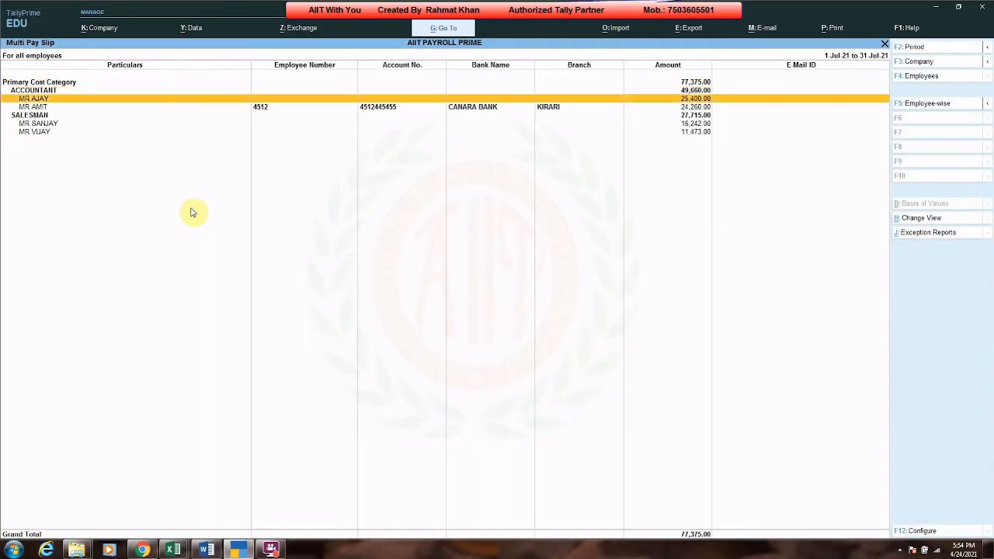
pyautogui.press('Return')
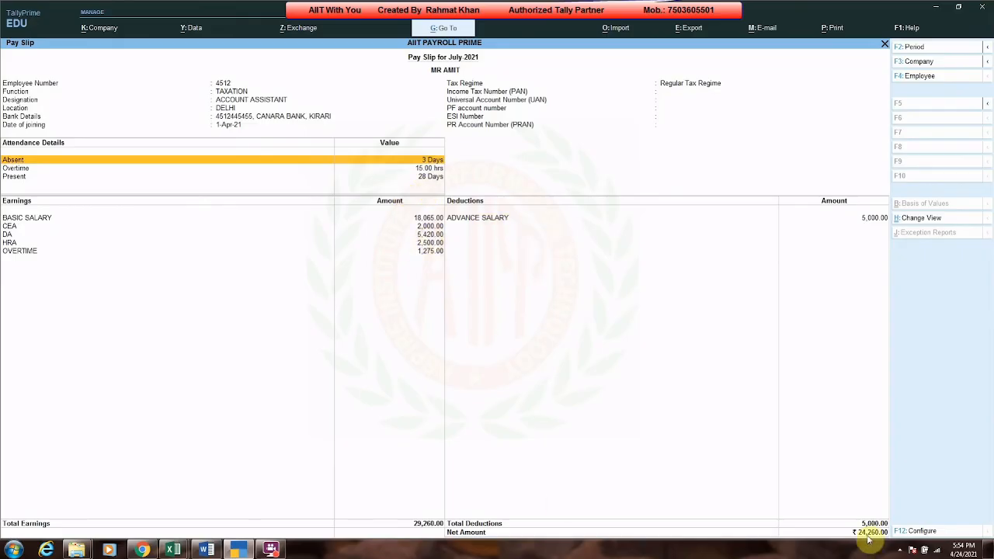
# Step: Preview the pay slip's print layout, then close the preview and return to the Multi Pay Slip list
pyautogui.hotkey('alt', 'p')
pyautogui.press('i')
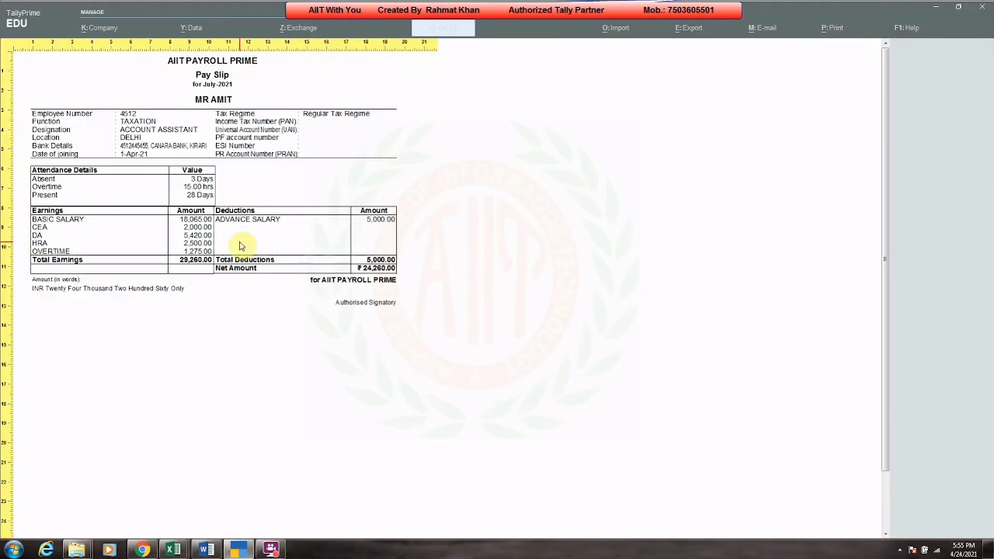
pyautogui.press('Escape')
pyautogui.press('Escape')
pyautogui.press('Escape')
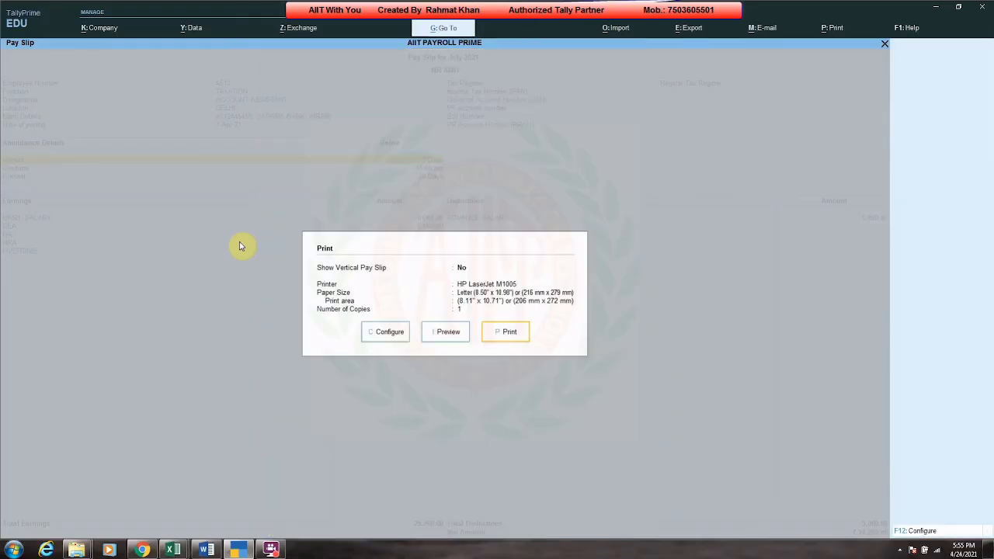
pyautogui.press('Escape')
pyautogui.press('Escape')
pyautogui.press('Escape')
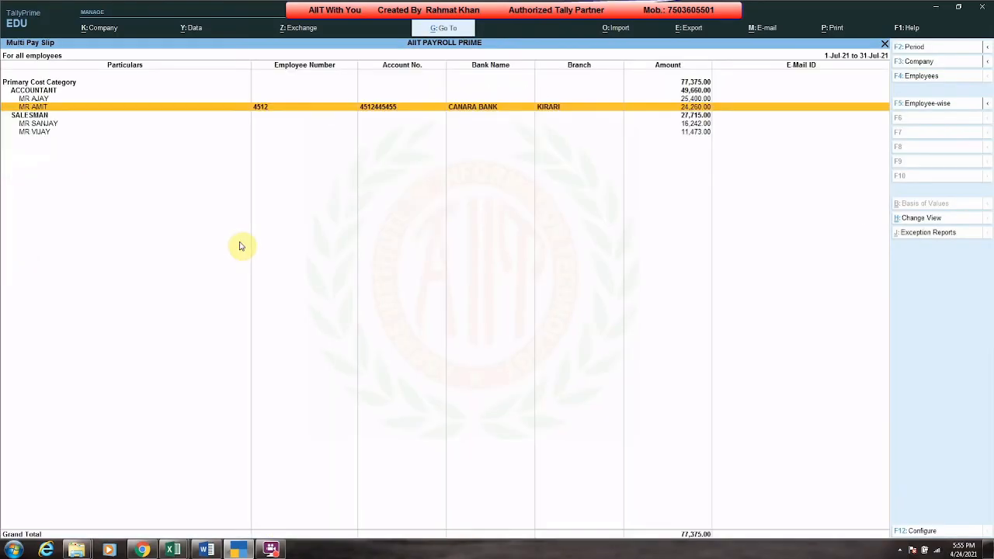